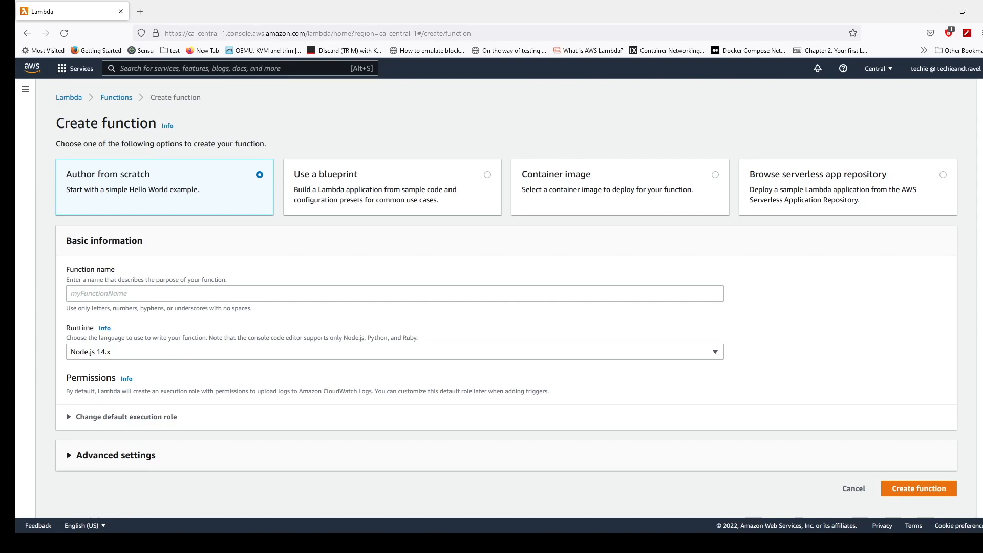
- Start a new function from a blueprint, filtering for lambda-canary and opening that blueprint's configuration
{"action": "left_click", "coordinate": [488, 175]}
{"action": "left_click", "coordinate": [252, 266]}
{"action": "type", "text": "lambda"}
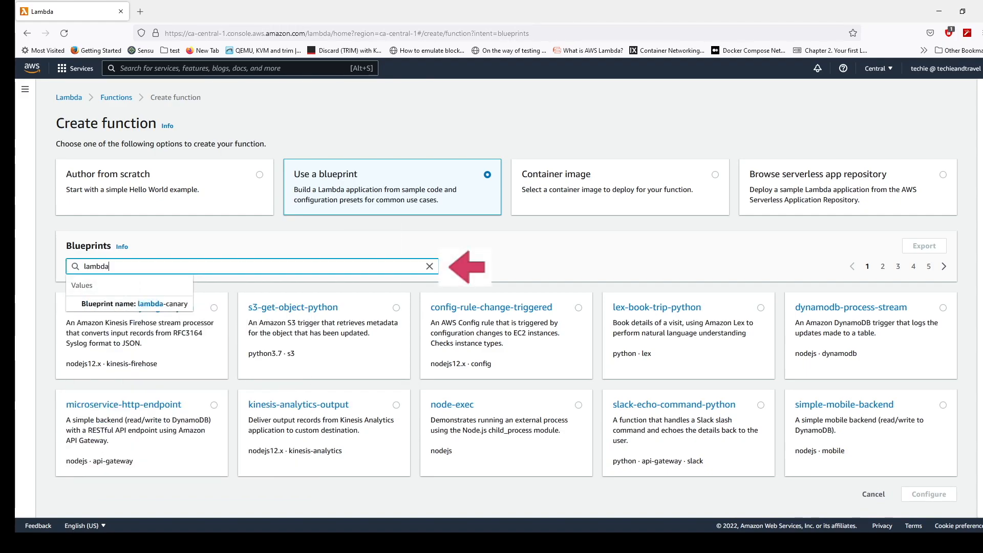
{"action": "key", "text": "Down"}
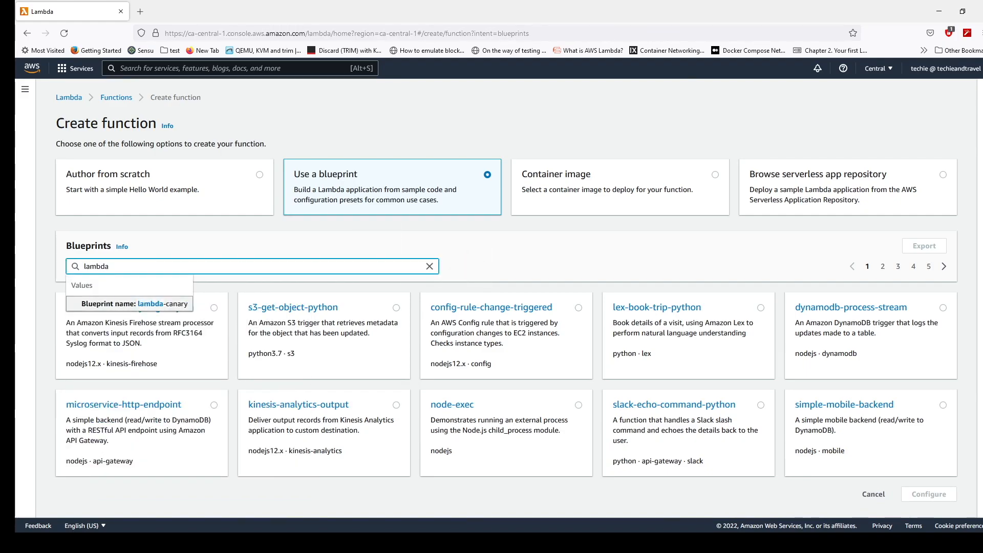
{"action": "key", "text": "Return"}
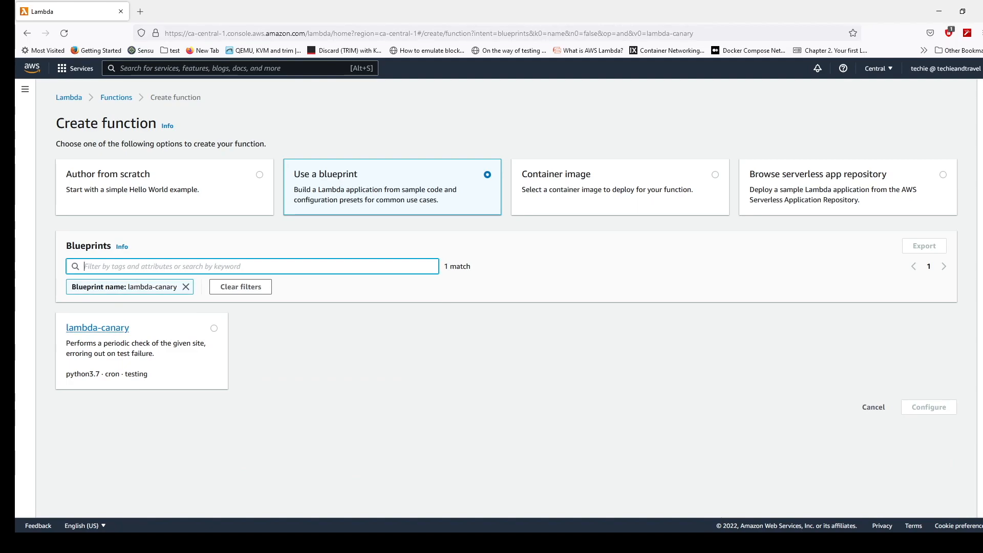
{"action": "left_click", "coordinate": [214, 328]}
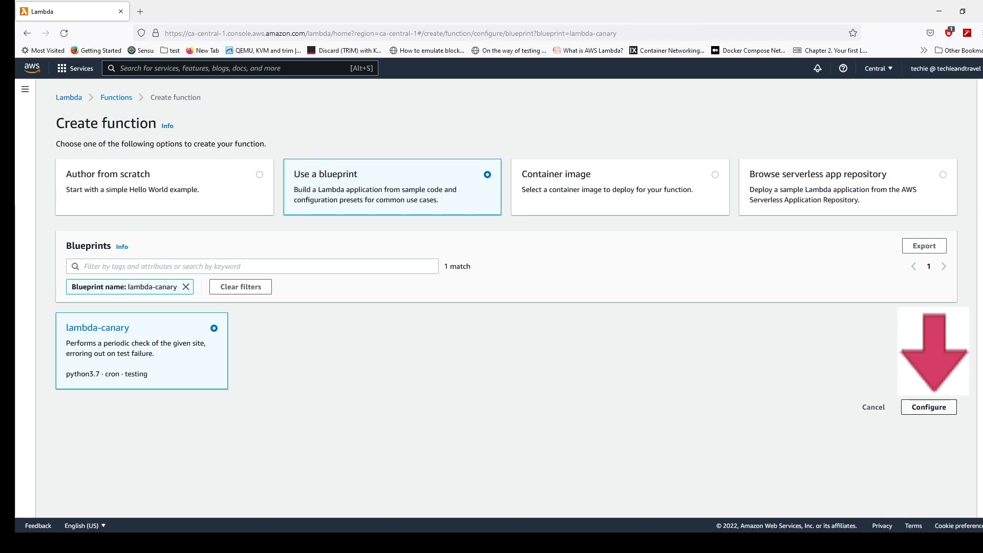
{"action": "left_click", "coordinate": [929, 407]}
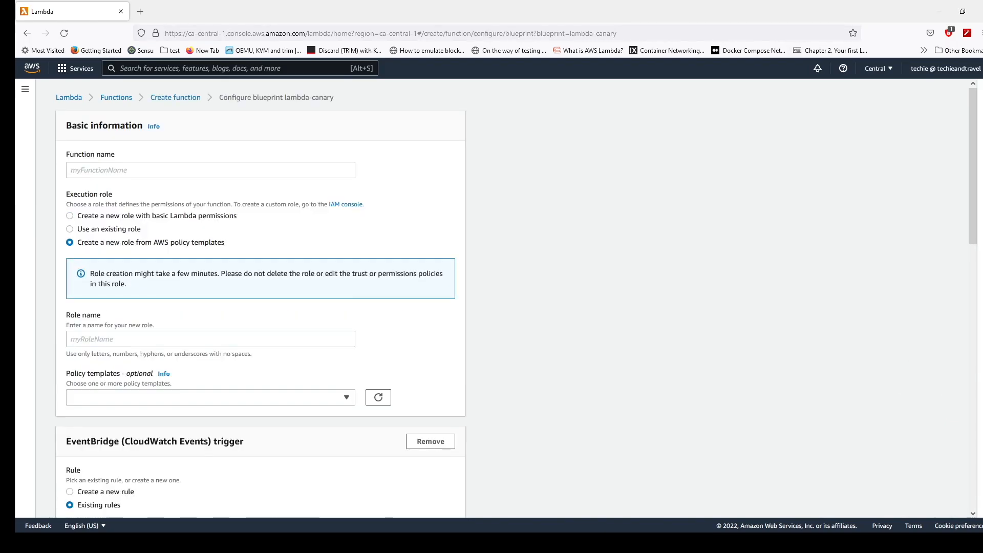
- Name the function firstlambdafunction and set its execution role to a new role with basic Lambda permissions
{"action": "left_click", "coordinate": [211, 170]}
{"action": "type", "text": "firstla"}
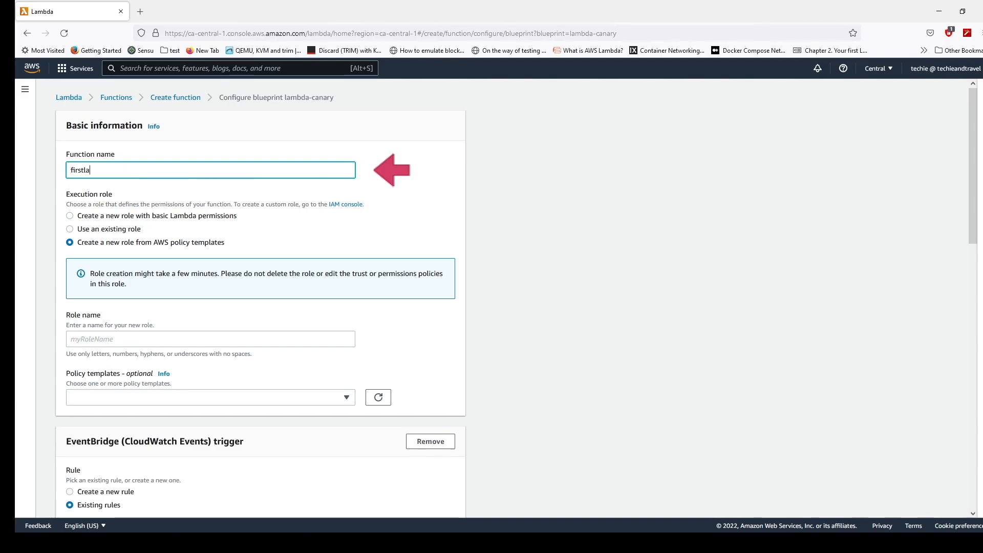
{"action": "type", "text": "mbdafunction"}
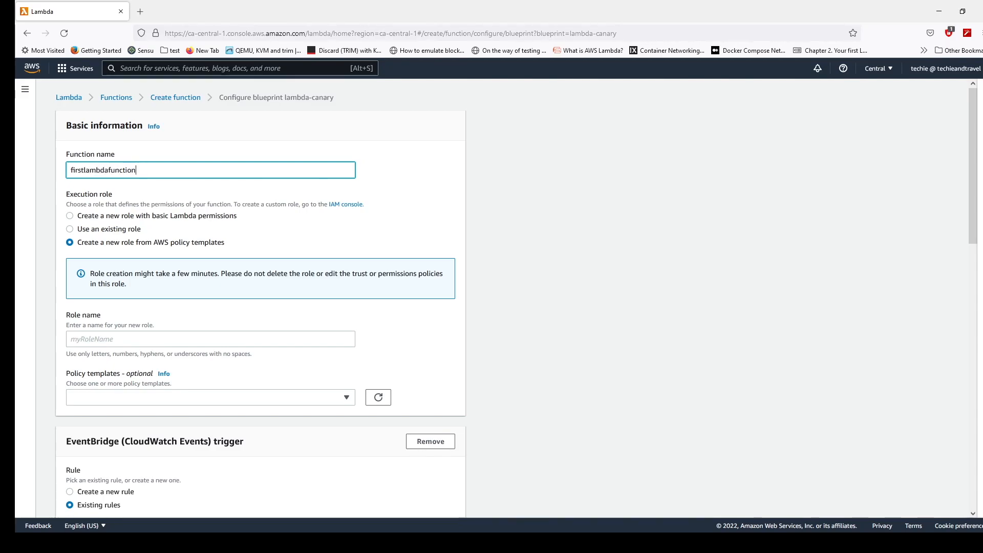
{"action": "left_click", "coordinate": [70, 216]}
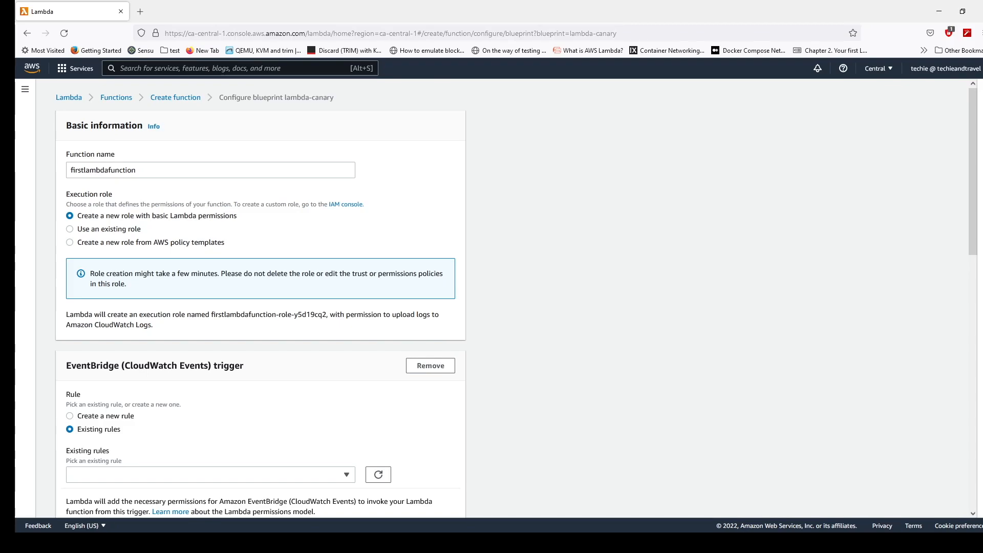
- Define a new EventBridge trigger rule named mylambda with the description "first lambda function"
{"action": "double_click", "coordinate": [131, 416]}
{"action": "scroll", "coordinate": [131, 415], "scroll_direction": "down", "scroll_amount": 4}
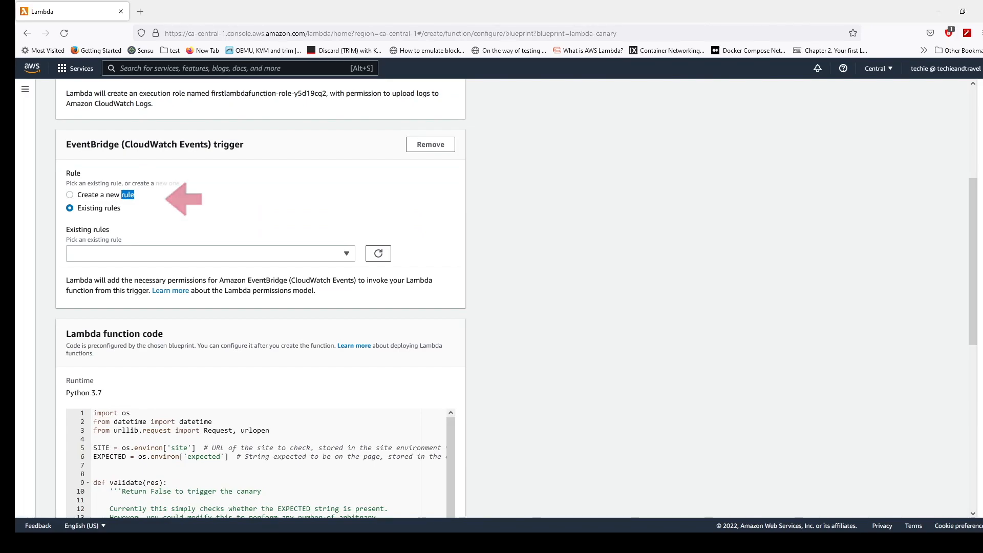
{"action": "left_click", "coordinate": [70, 194]}
{"action": "left_click", "coordinate": [210, 253]}
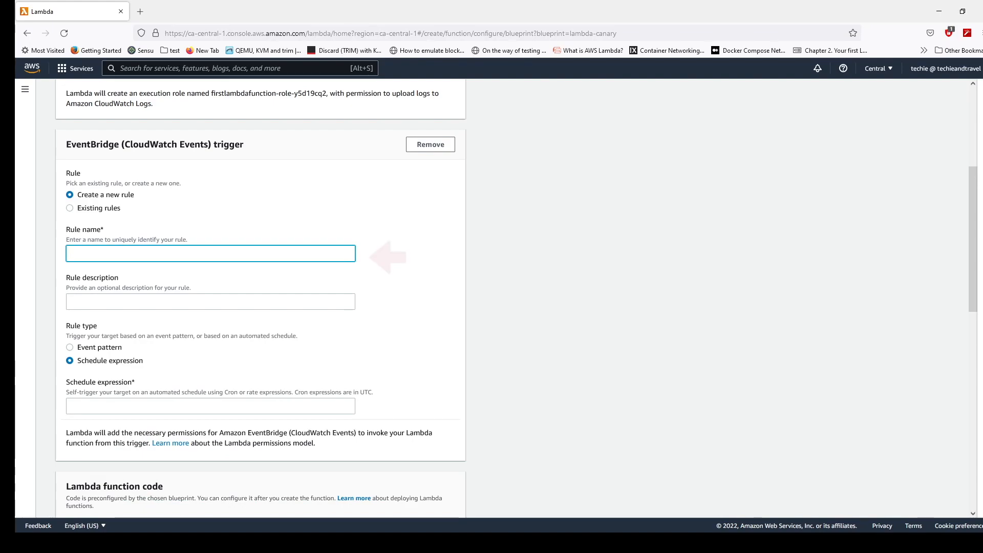
{"action": "type", "text": "mylambda"}
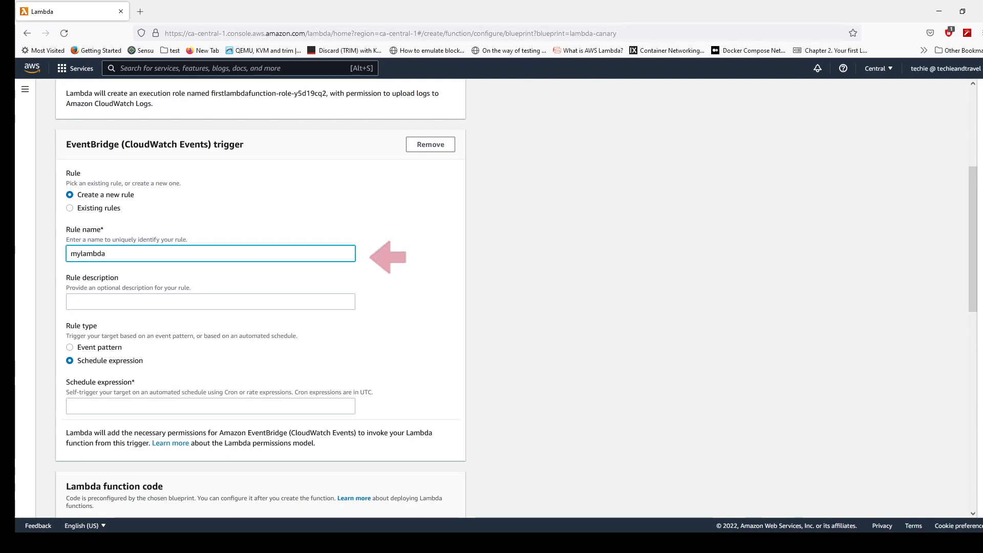
{"action": "left_click", "coordinate": [211, 301]}
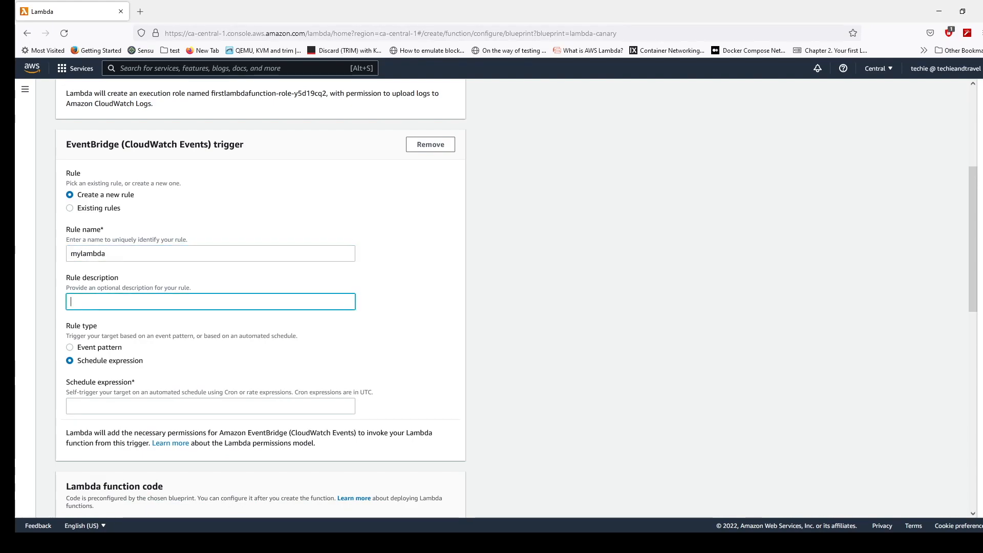
{"action": "type", "text": "first lambda function"}
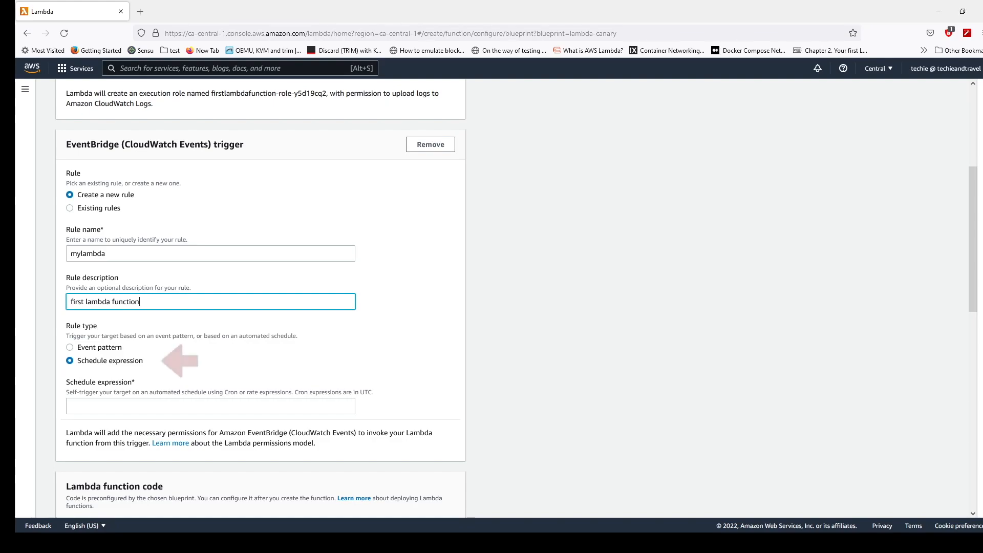
- Use a schedule expression as the rule type and set it to rate(1 minute)
{"action": "left_click", "coordinate": [69, 360]}
{"action": "left_click", "coordinate": [210, 406]}
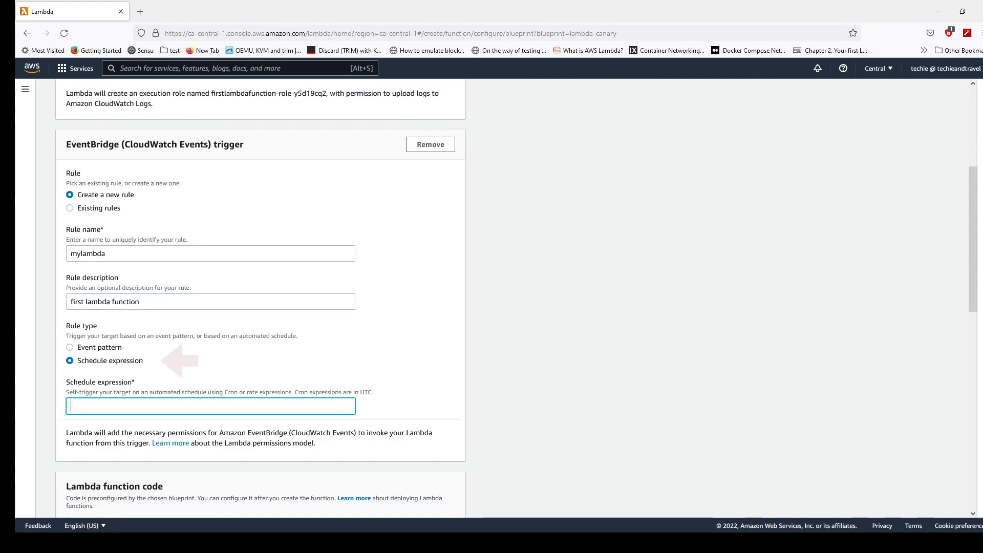
{"action": "type", "text": "rate(1 minute)"}
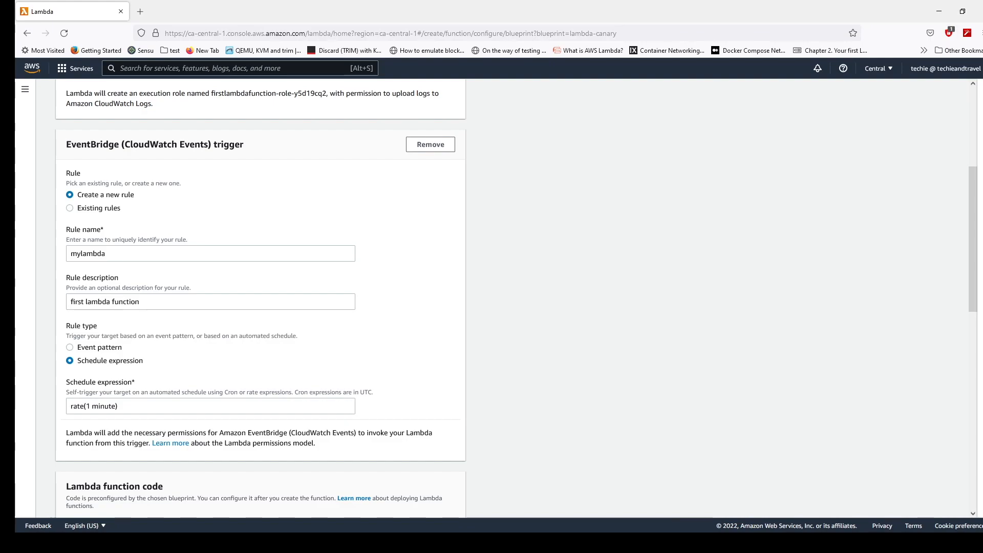
{"action": "scroll", "coordinate": [491, 297], "scroll_direction": "down", "scroll_amount": 7}
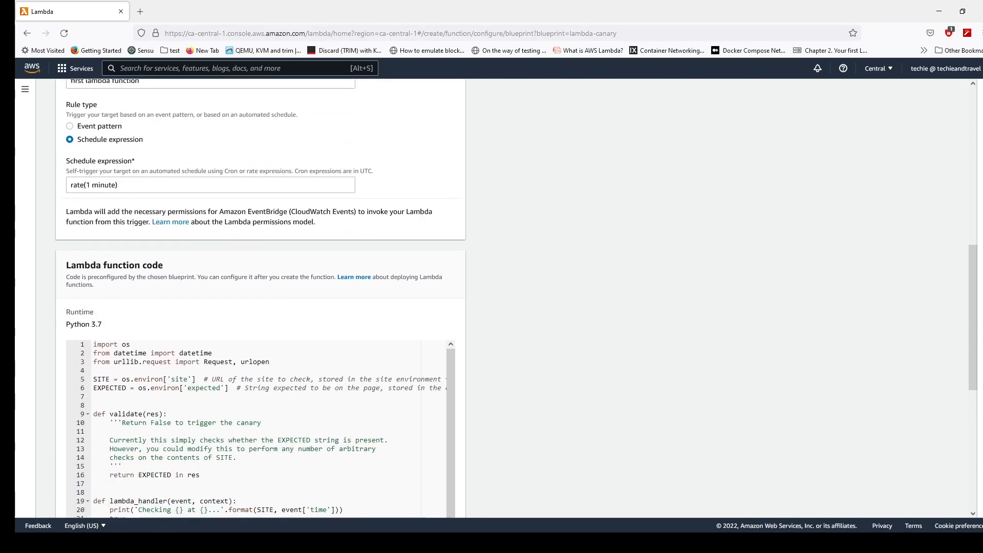
{"action": "left_click", "coordinate": [201, 309]}
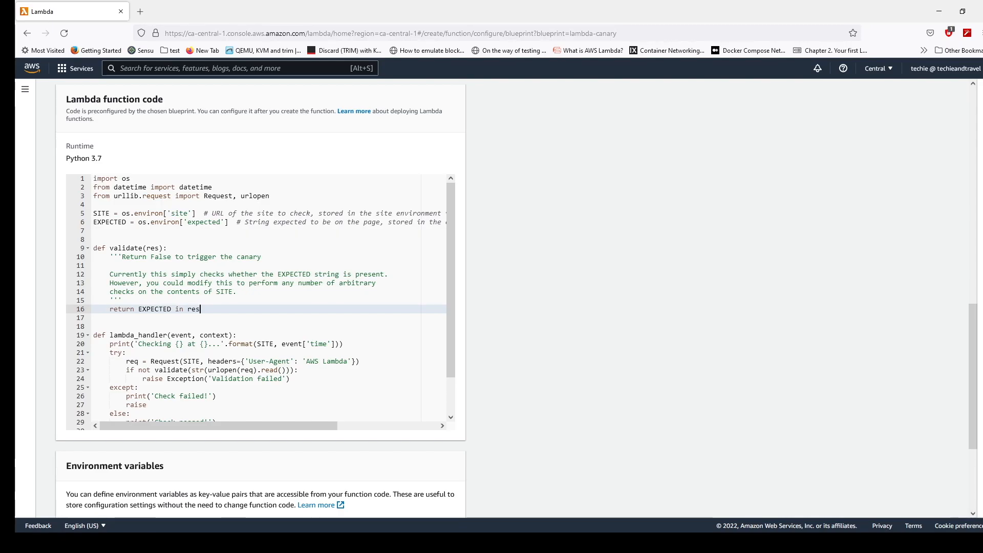
{"action": "scroll", "coordinate": [261, 307], "scroll_direction": "down", "scroll_amount": 3}
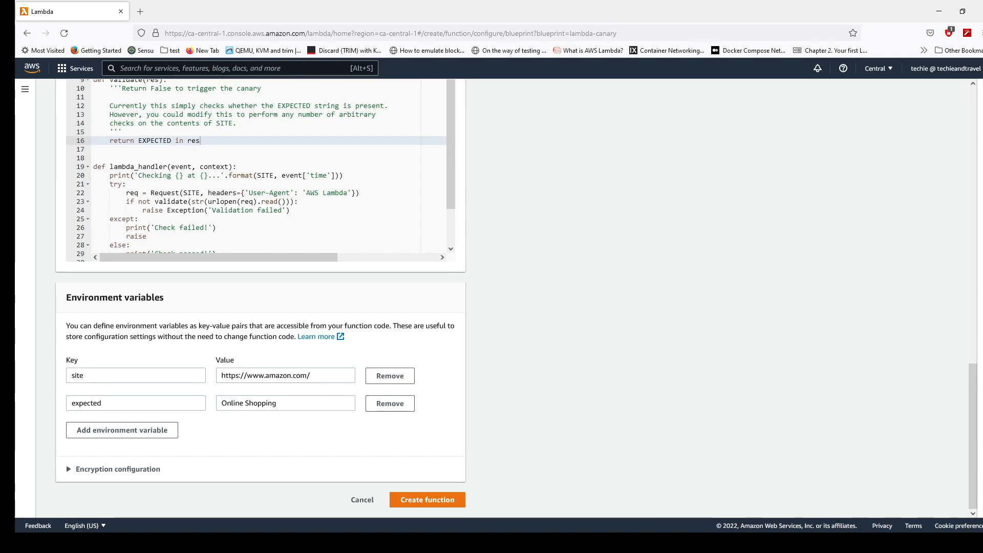
{"action": "triple_click", "coordinate": [266, 375]}
{"action": "type", "text": "h"}
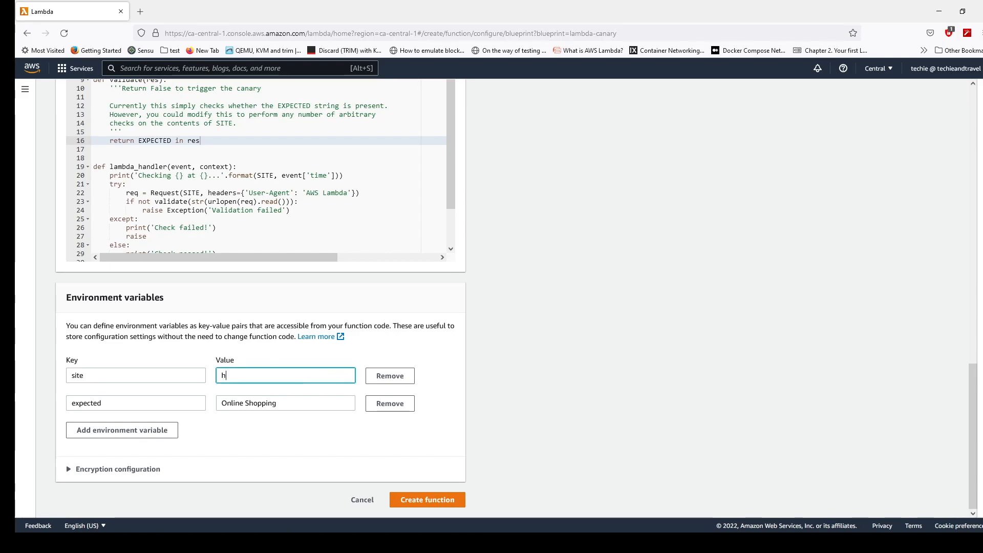
{"action": "type", "text": "ttps://techieandtrav"}
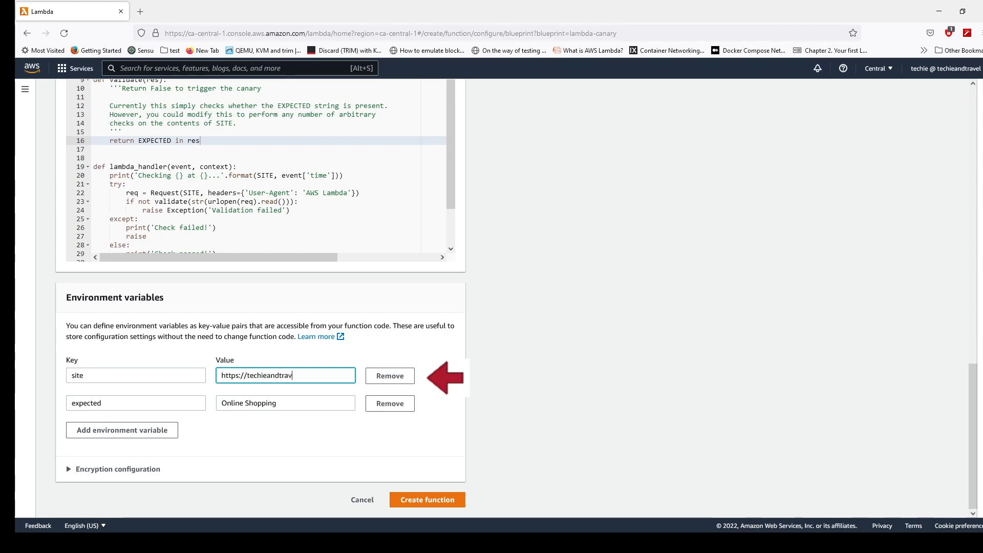
{"action": "type", "text": "el.com"}
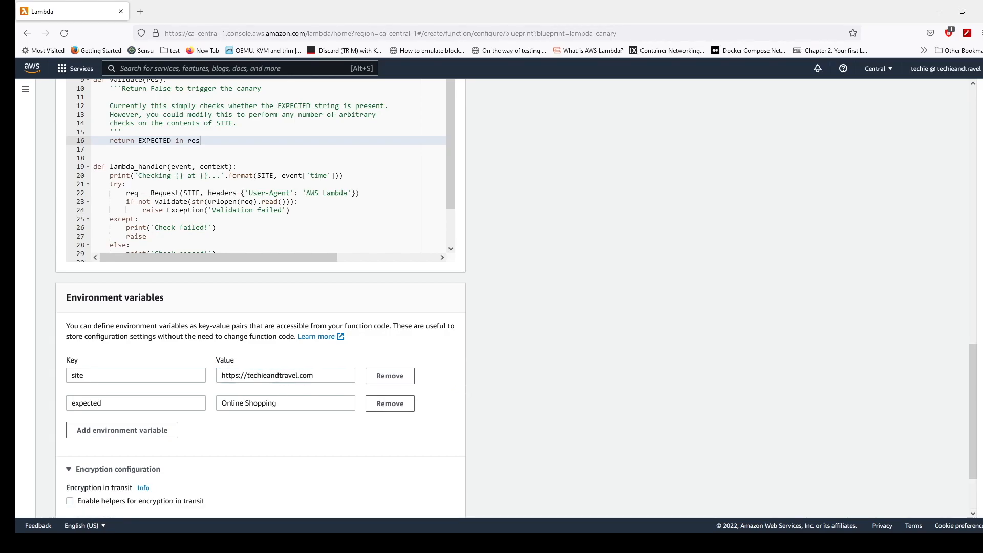
{"action": "triple_click", "coordinate": [261, 403]}
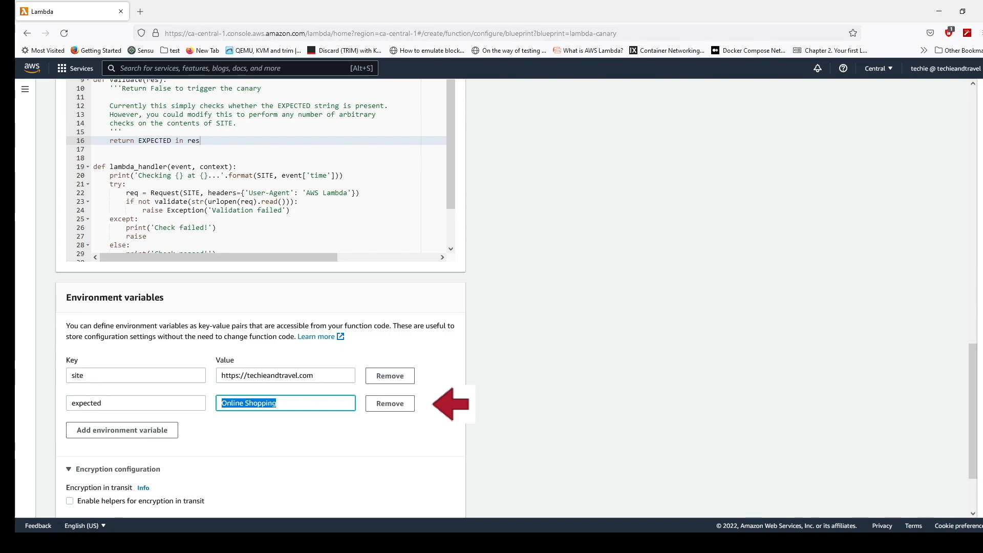
{"action": "type", "text": "jkdfkdhdh"}
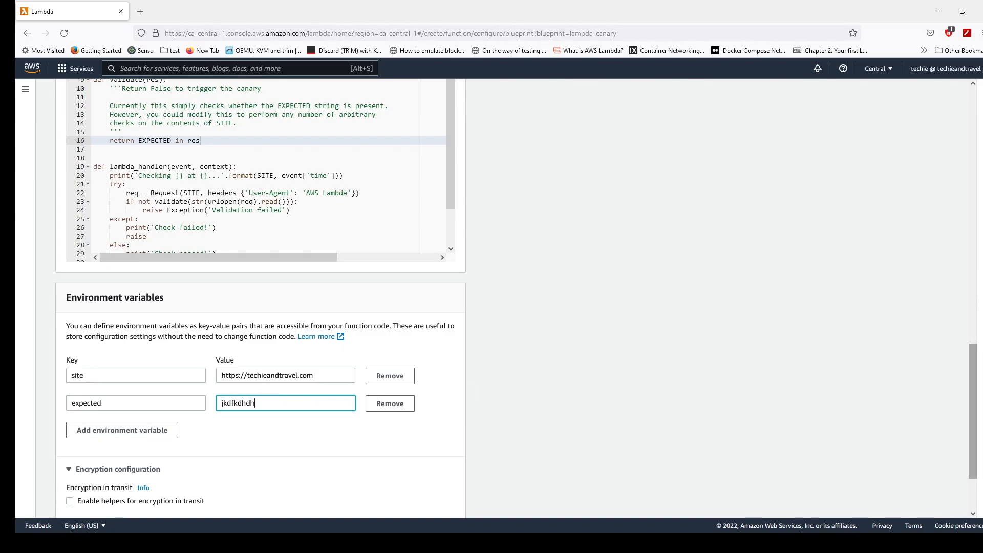
- Create the function, keeping the default aws/lambda key in the encryption configuration
{"action": "scroll", "coordinate": [512, 297], "scroll_direction": "down", "scroll_amount": 1}
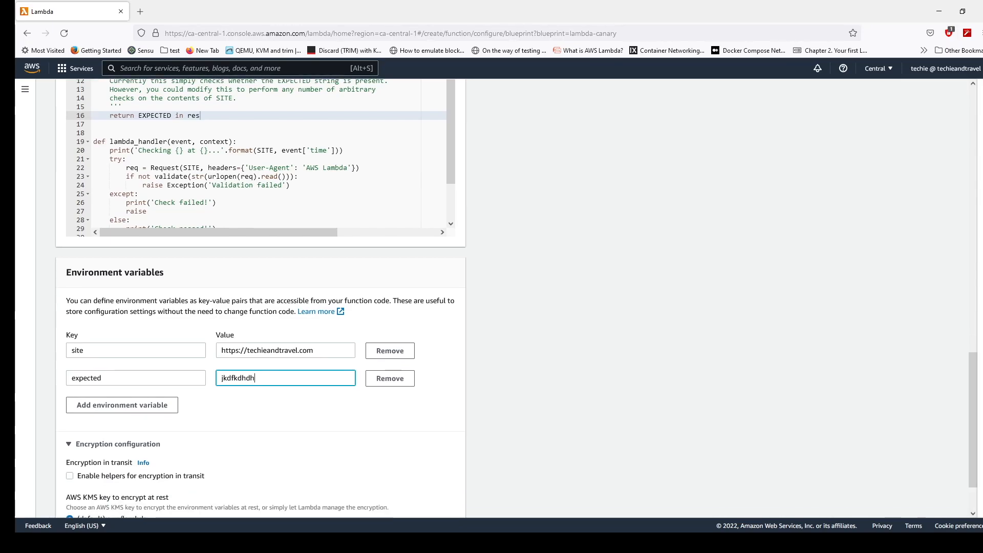
{"action": "triple_click", "coordinate": [118, 444]}
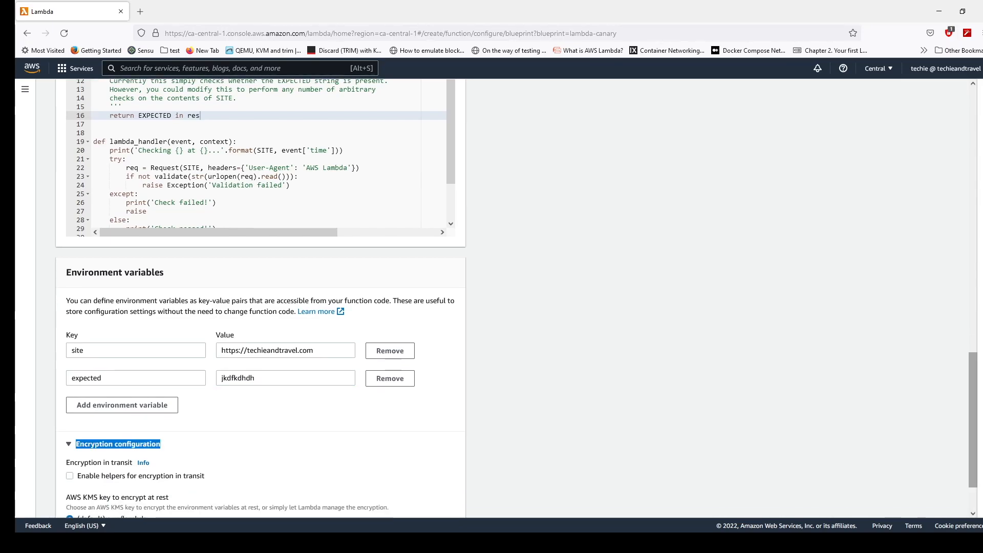
{"action": "scroll", "coordinate": [512, 297], "scroll_direction": "down", "scroll_amount": 3}
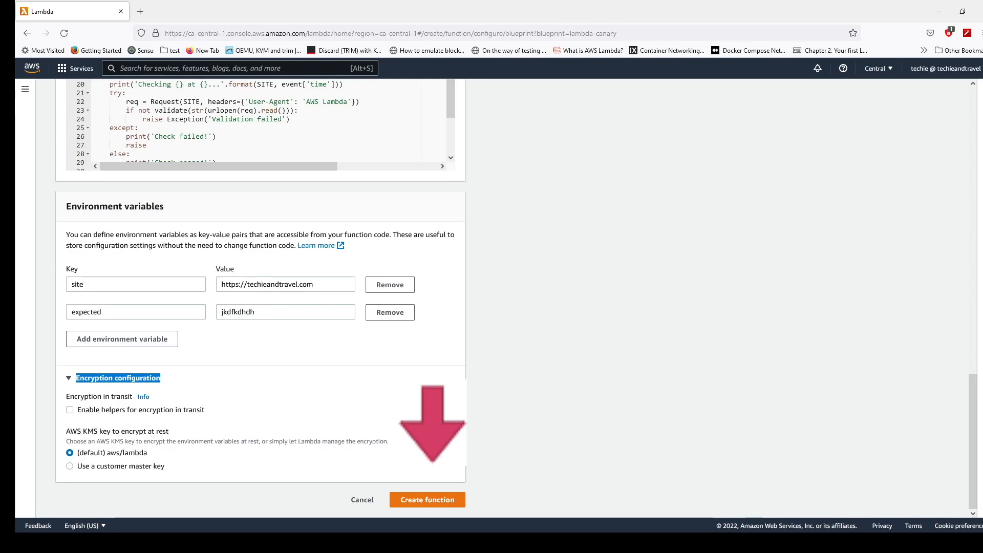
{"action": "left_click", "coordinate": [427, 500]}
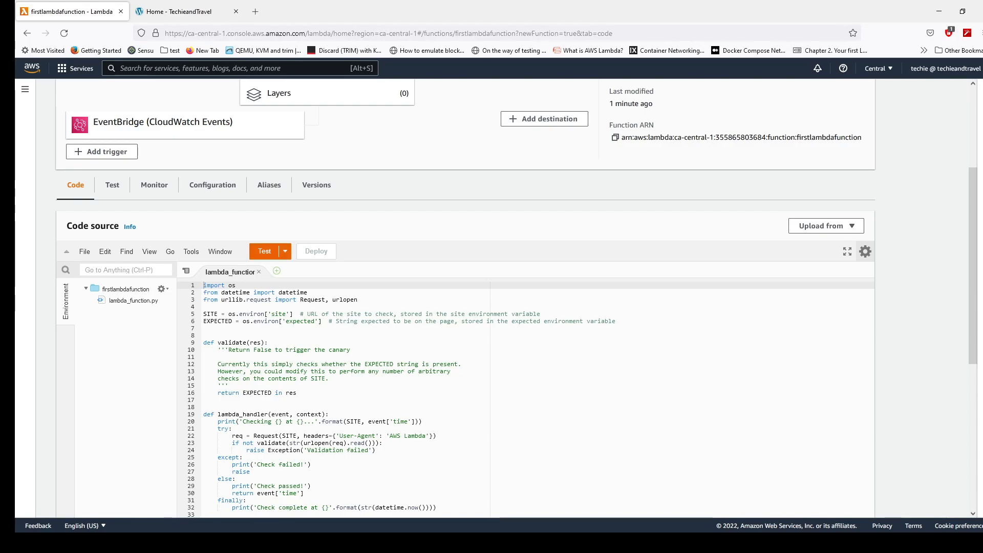
- Create a new test event named mytestfunction from the cloudwatch-scheduled-event template
{"action": "left_click", "coordinate": [265, 251]}
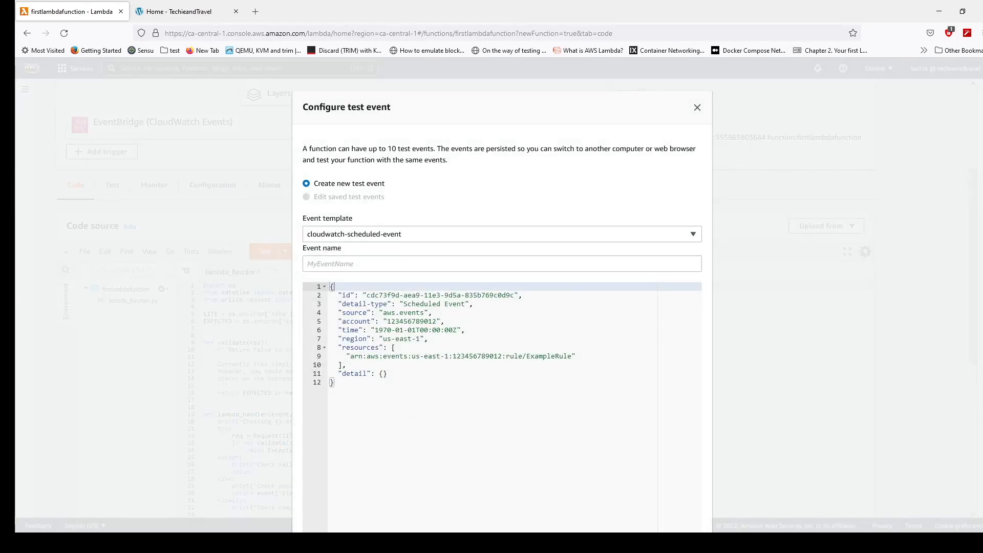
{"action": "left_click", "coordinate": [330, 264]}
{"action": "type", "text": "mytestfunction"}
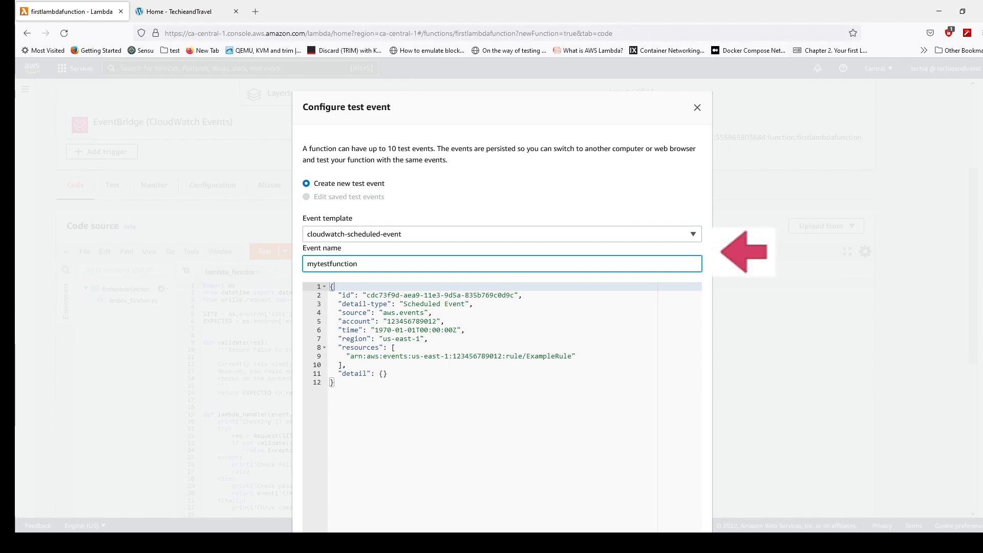
{"action": "scroll", "coordinate": [501, 308], "scroll_direction": "down", "scroll_amount": 2}
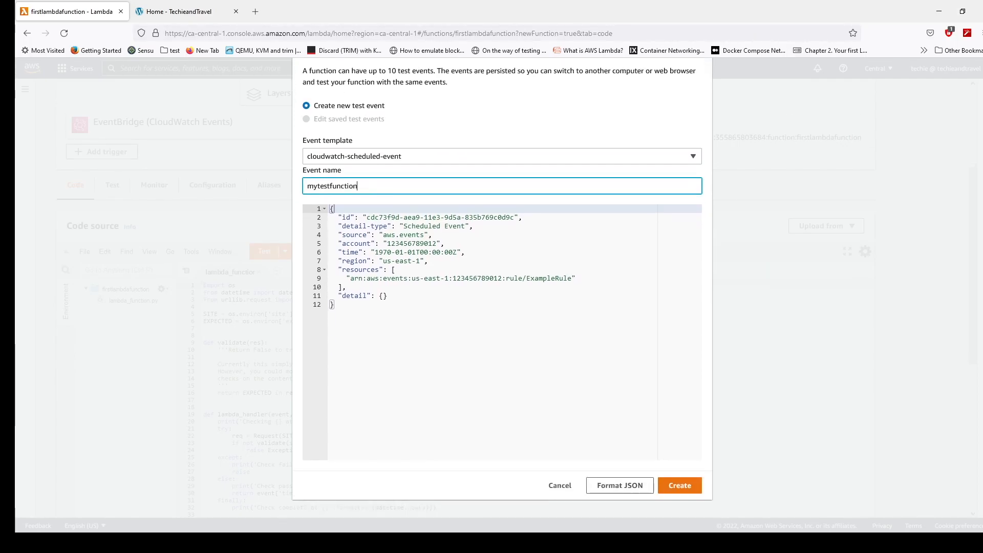
{"action": "left_click", "coordinate": [680, 486]}
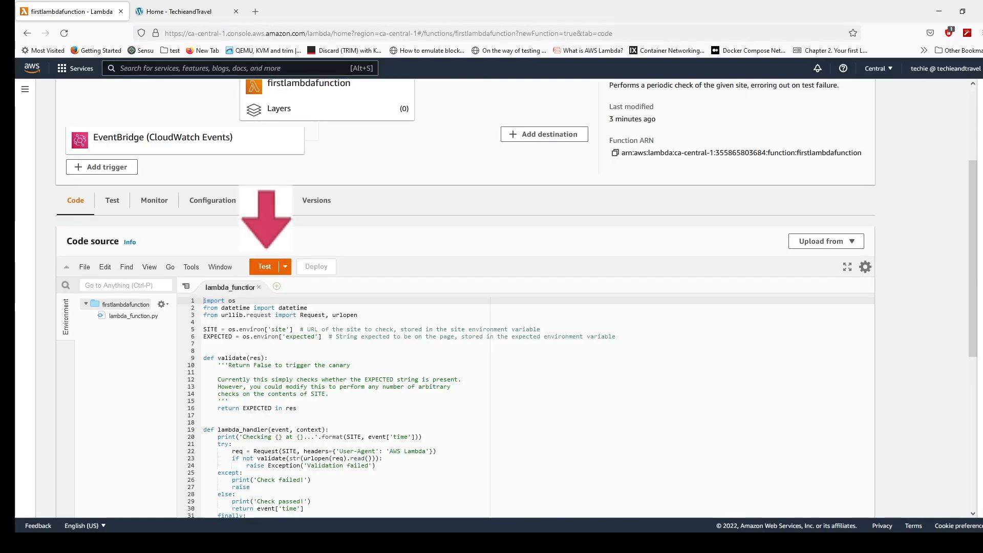
- Run the function's test and examine the checked site URL and the check outcome in the function logs
{"action": "left_click", "coordinate": [265, 267]}
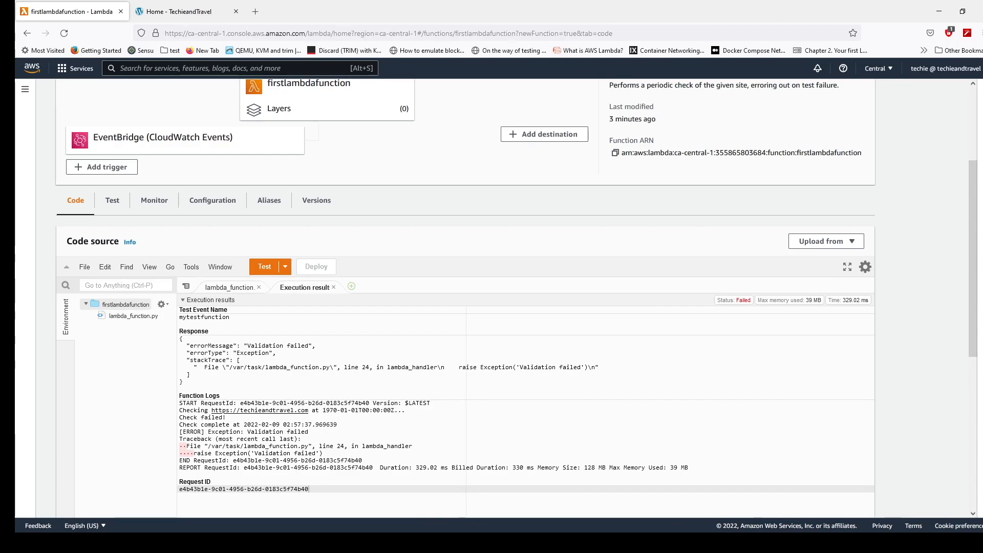
{"action": "scroll", "coordinate": [307, 235], "scroll_direction": "down", "scroll_amount": 1}
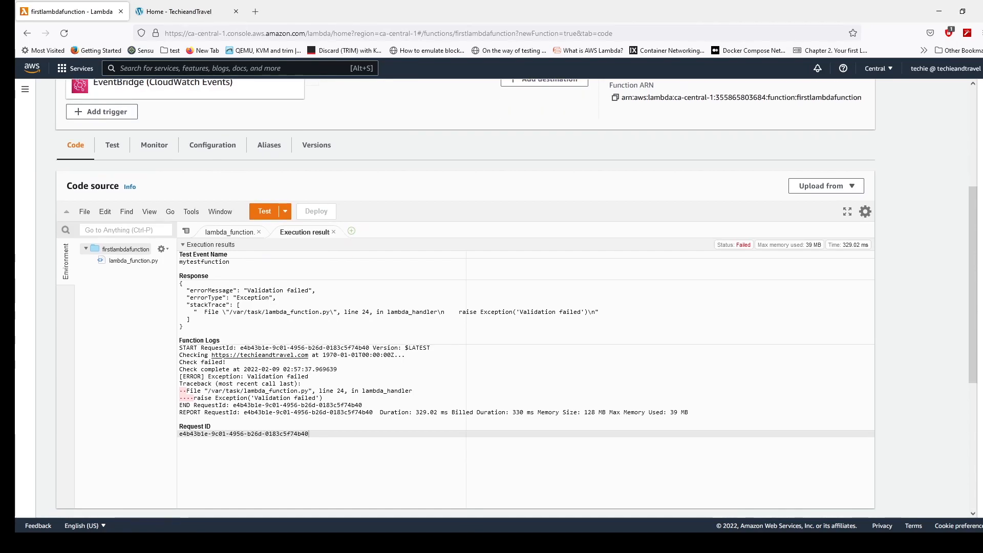
{"action": "left_click_drag", "start_coordinate": [179, 362], "coordinate": [312, 355]}
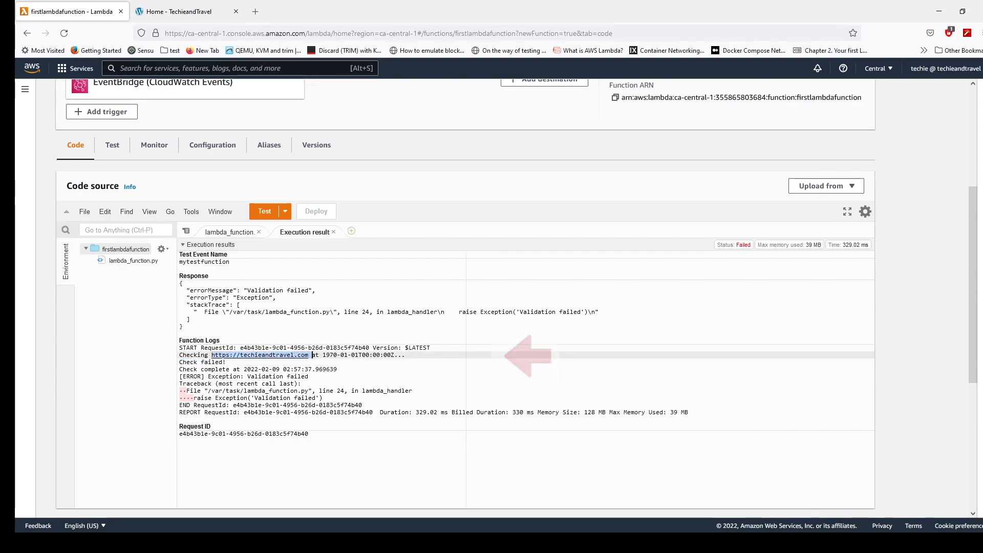
{"action": "left_click_drag", "start_coordinate": [179, 362], "coordinate": [226, 362]}
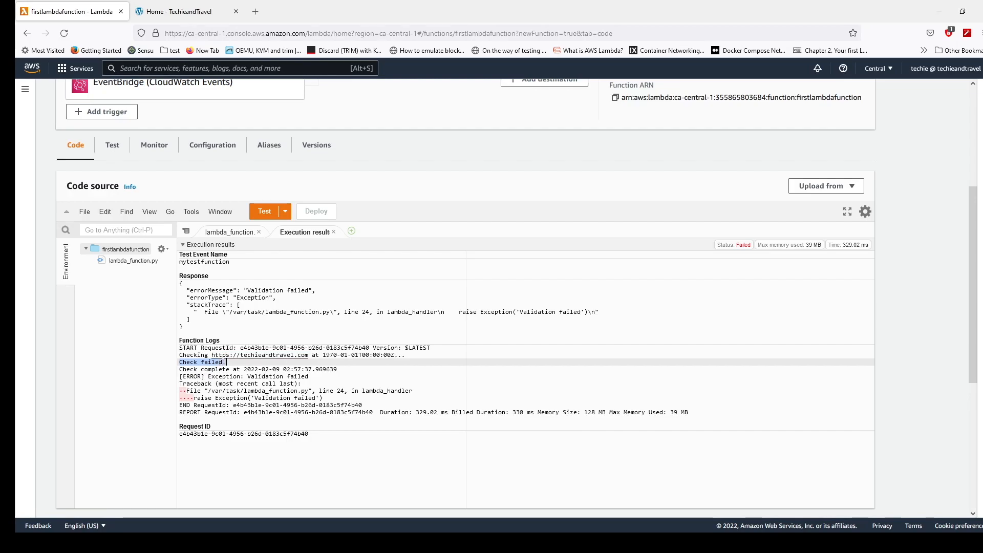
- Examine the schedule expression in the details of the function's EventBridge (CloudWatch Events) trigger mylambda
{"action": "scroll", "coordinate": [212, 128], "scroll_direction": "down", "scroll_amount": 1}
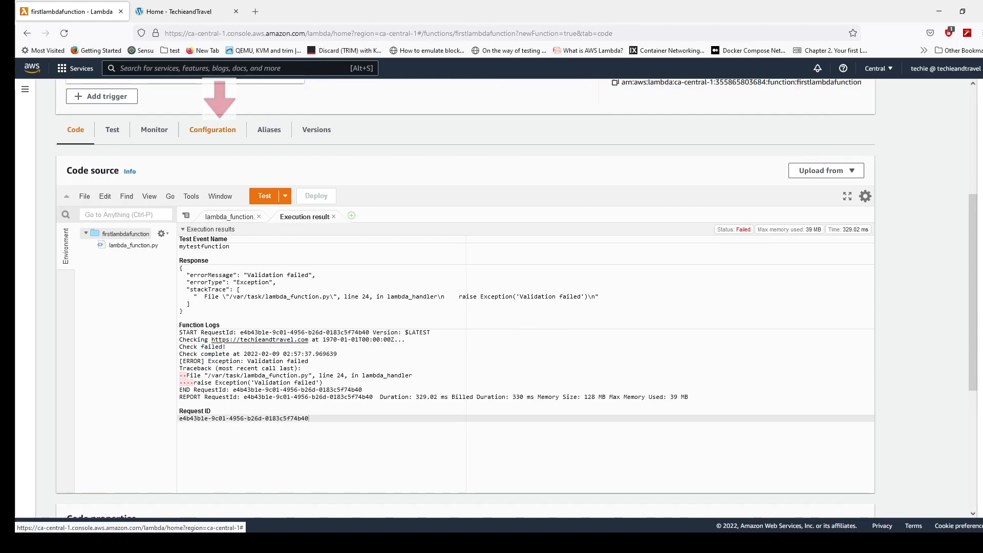
{"action": "left_click", "coordinate": [212, 128]}
{"action": "scroll", "coordinate": [250, 481], "scroll_direction": "down", "scroll_amount": 3}
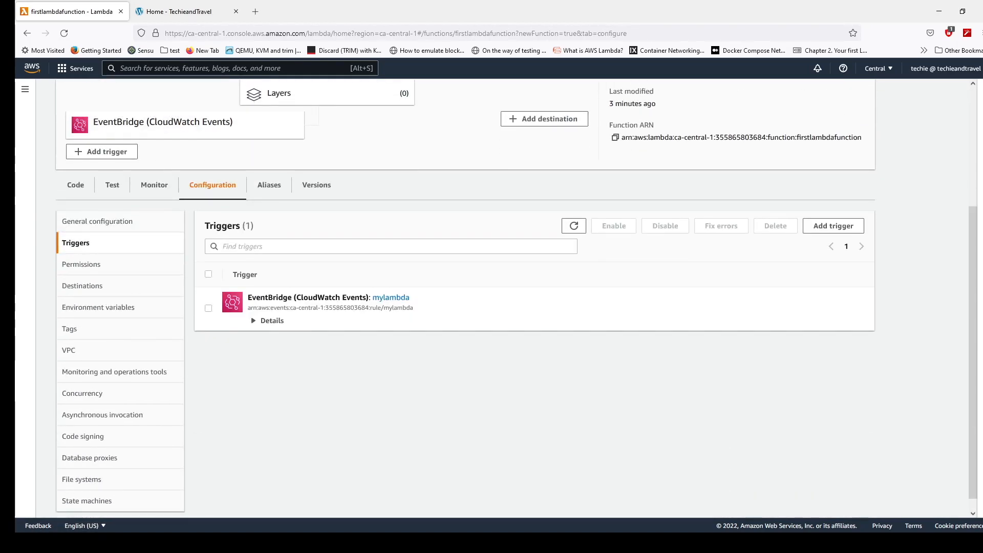
{"action": "left_click", "coordinate": [266, 321]}
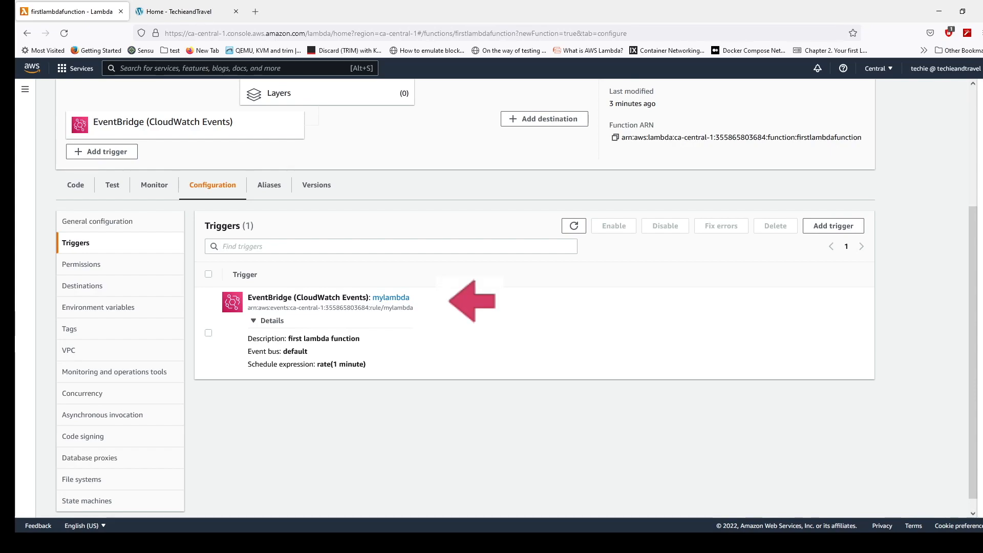
{"action": "left_click_drag", "start_coordinate": [320, 365], "coordinate": [366, 365]}
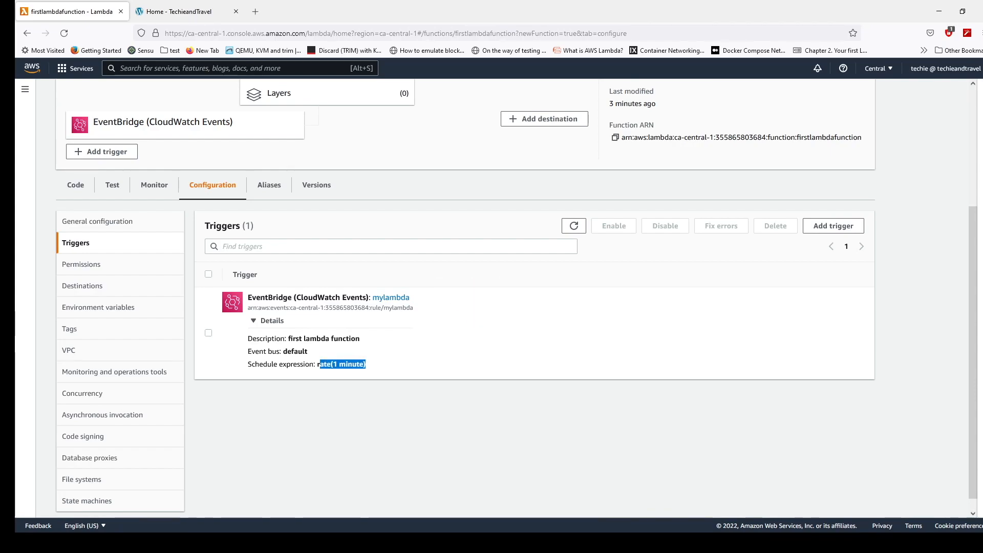
- Run the function with the saved event mytestfunction and review the execution details and the function logs beside the code
{"action": "left_click", "coordinate": [112, 185]}
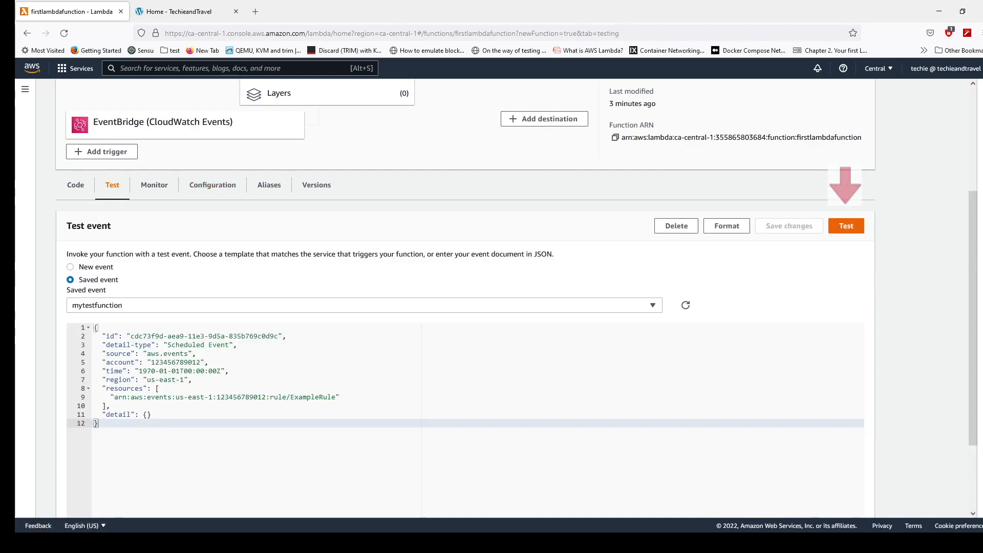
{"action": "left_click", "coordinate": [847, 226]}
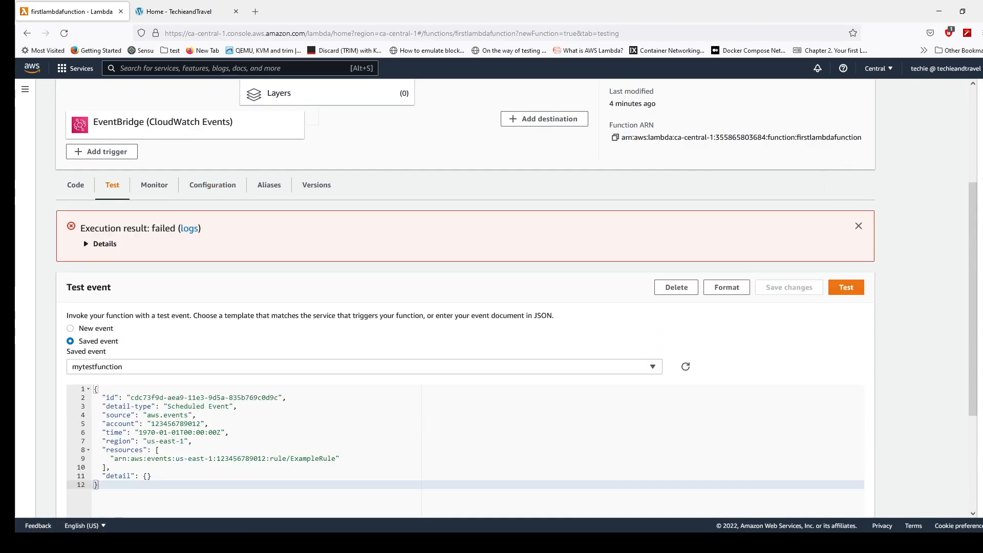
{"action": "left_click", "coordinate": [105, 244]}
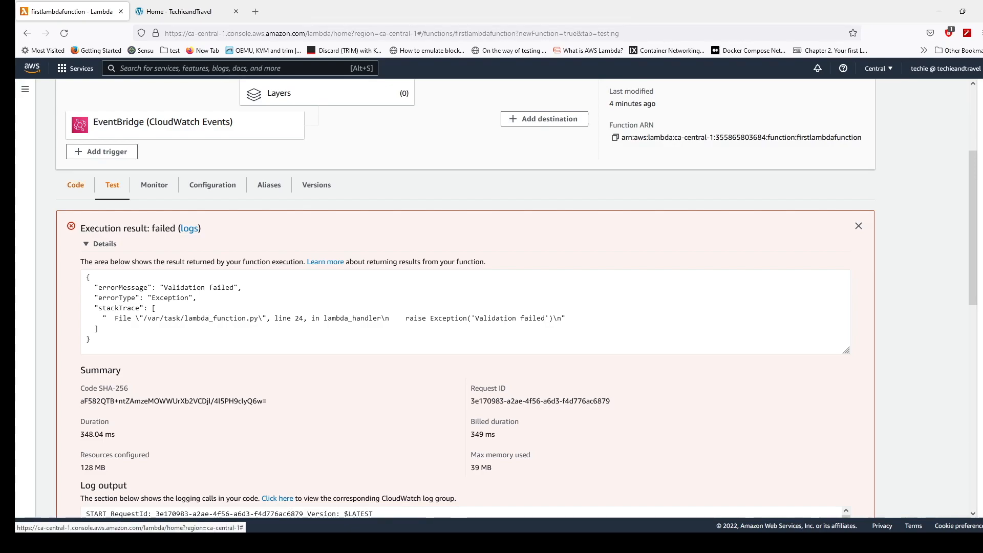
{"action": "left_click", "coordinate": [75, 185]}
{"action": "scroll", "coordinate": [75, 185], "scroll_direction": "down", "scroll_amount": 2}
{"action": "scroll", "coordinate": [465, 297], "scroll_direction": "down", "scroll_amount": 4}
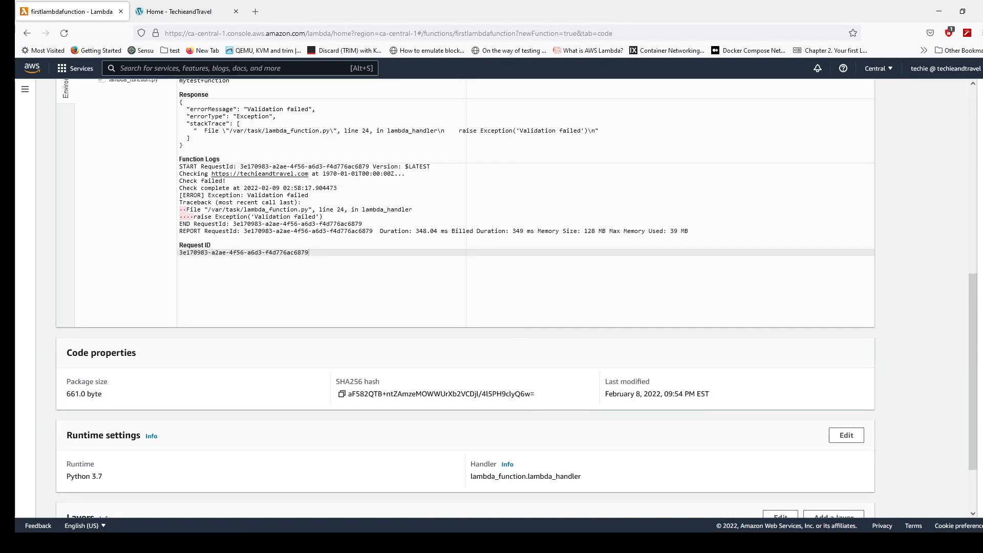
{"action": "scroll", "coordinate": [465, 297], "scroll_direction": "up", "scroll_amount": 6}
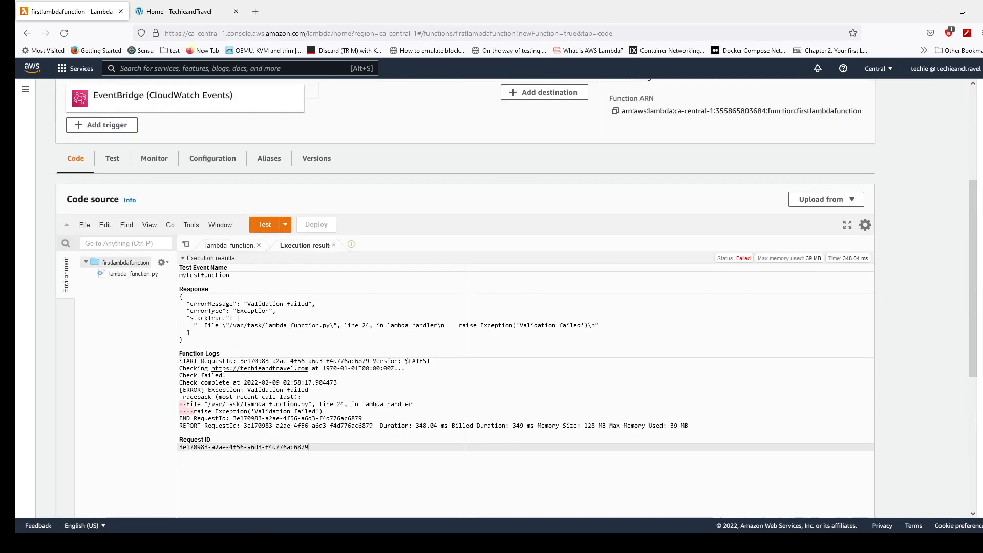
- Set the function's environment variable expected to Administrator and save the change
{"action": "left_click", "coordinate": [212, 158]}
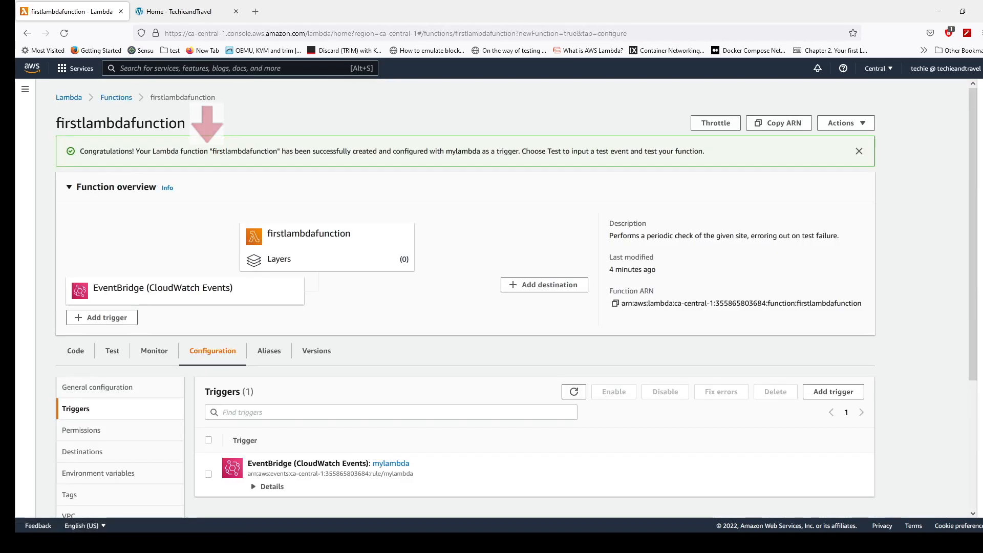
{"action": "scroll", "coordinate": [465, 297], "scroll_direction": "down", "scroll_amount": 3}
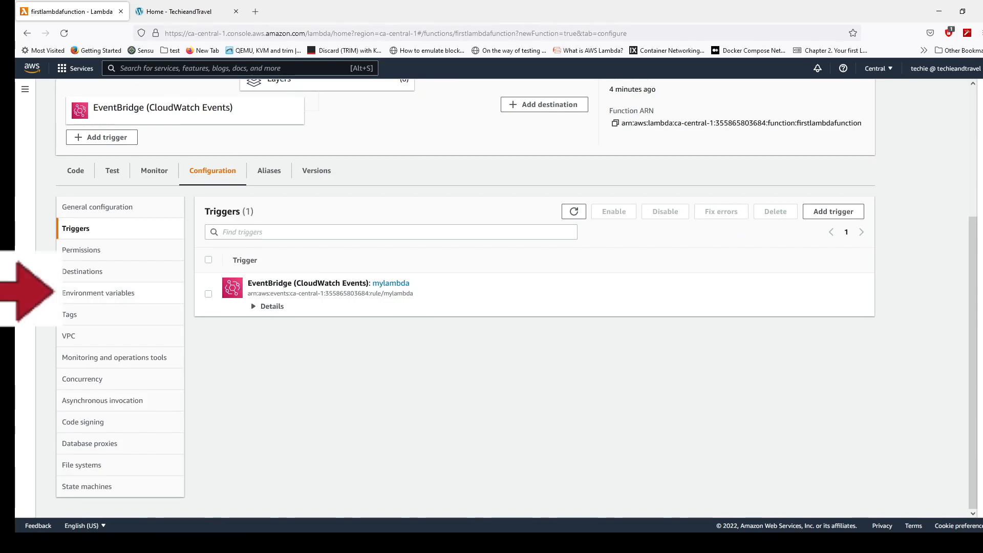
{"action": "left_click", "coordinate": [98, 293]}
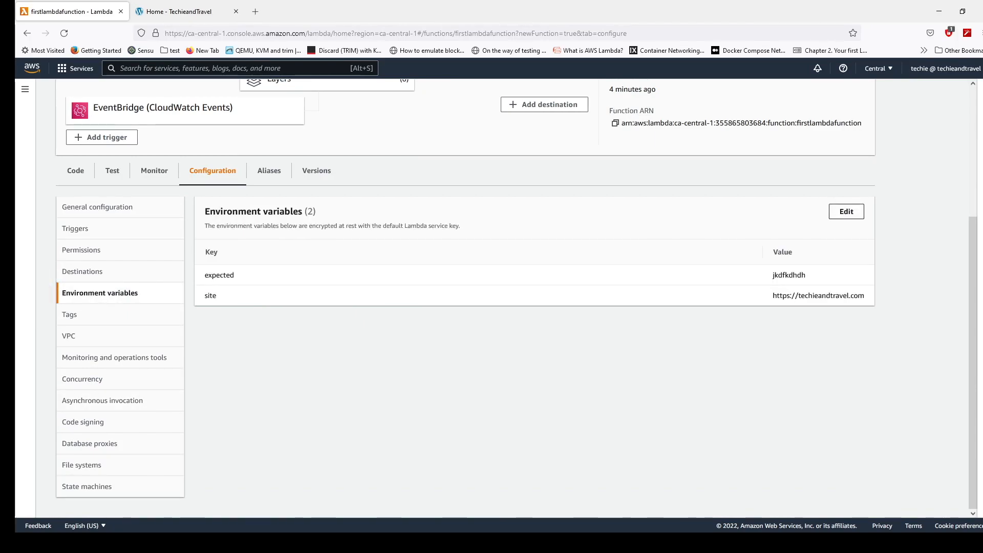
{"action": "left_click", "coordinate": [846, 212]}
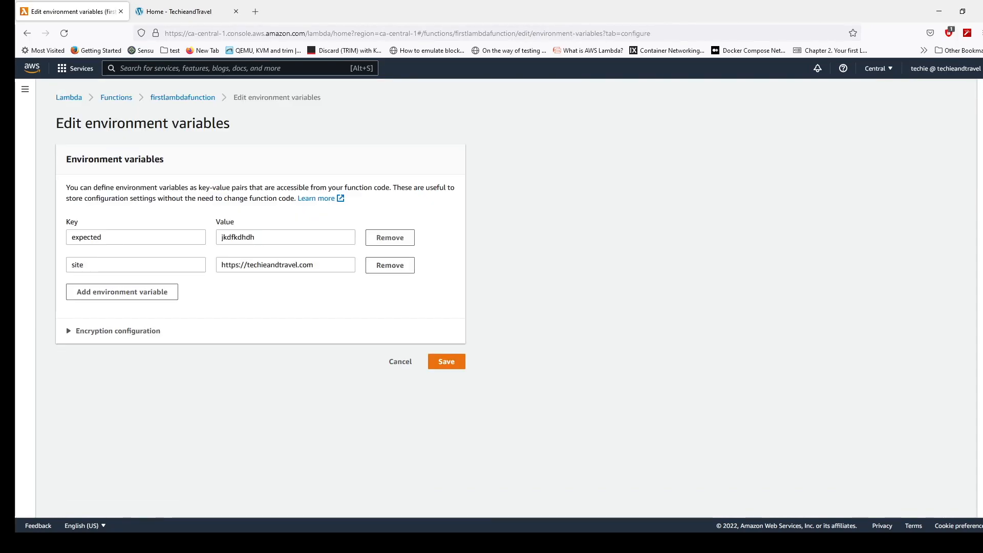
{"action": "double_click", "coordinate": [223, 238]}
{"action": "type", "text": "admin"}
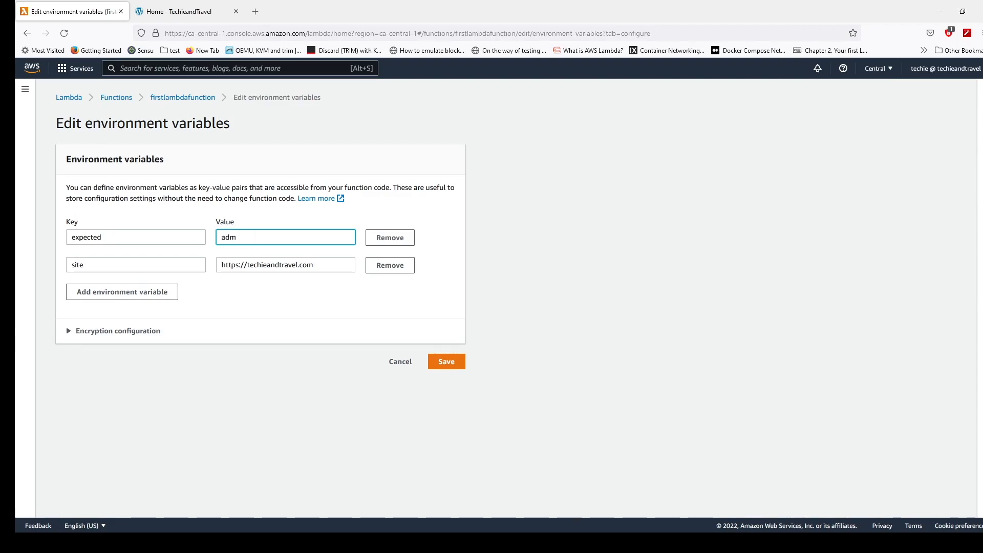
{"action": "key", "text": "BackSpace"}
{"action": "key", "text": "BackSpace"}
{"action": "key", "text": "BackSpace"}
{"action": "key", "text": "BackSpace"}
{"action": "key", "text": "BackSpace"}
{"action": "type", "text": "Administr"}
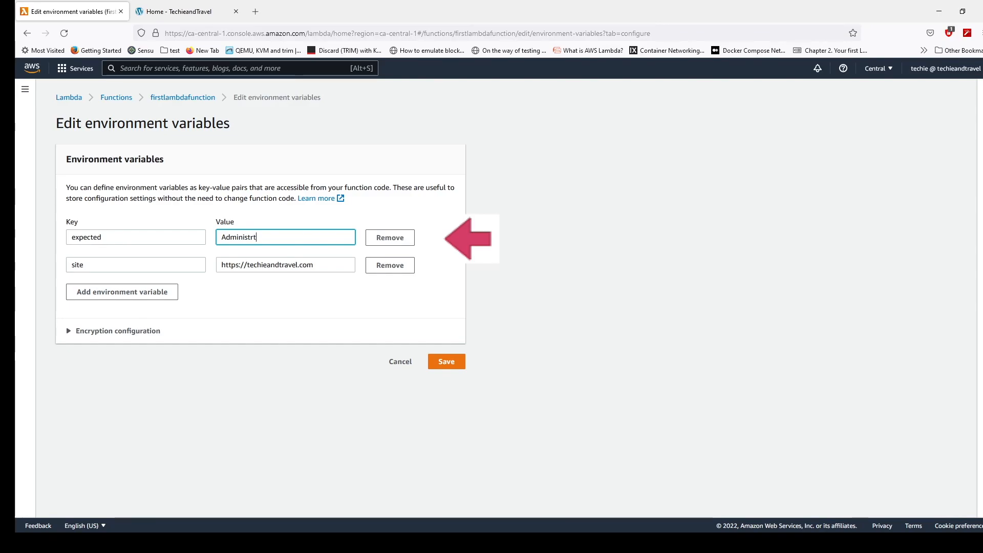
{"action": "type", "text": "ator"}
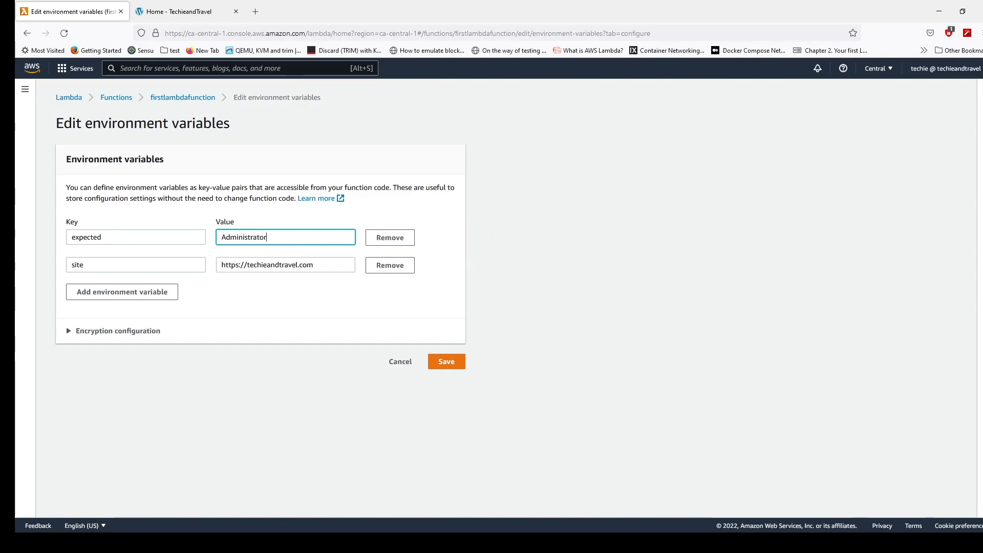
{"action": "left_click", "coordinate": [447, 362]}
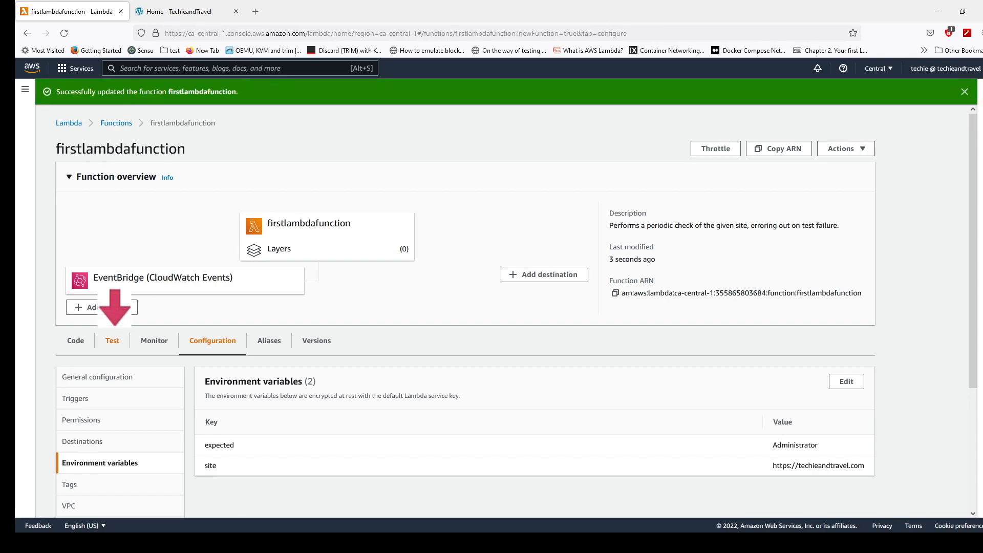
- Test the updated function with the saved event mytestfunction and examine the checked site URL in the log output
{"action": "left_click", "coordinate": [112, 341]}
{"action": "scroll", "coordinate": [461, 307], "scroll_direction": "down", "scroll_amount": 2}
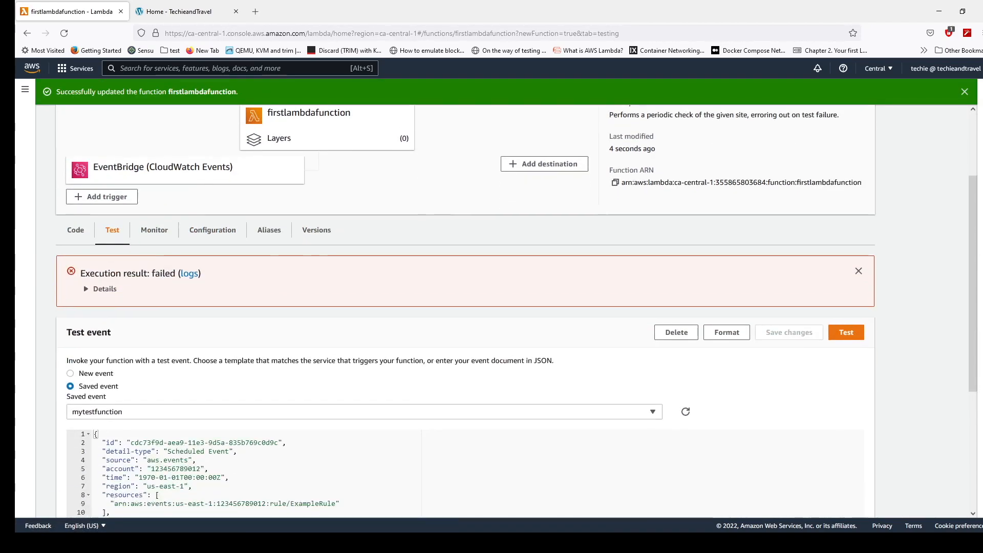
{"action": "left_click", "coordinate": [846, 332]}
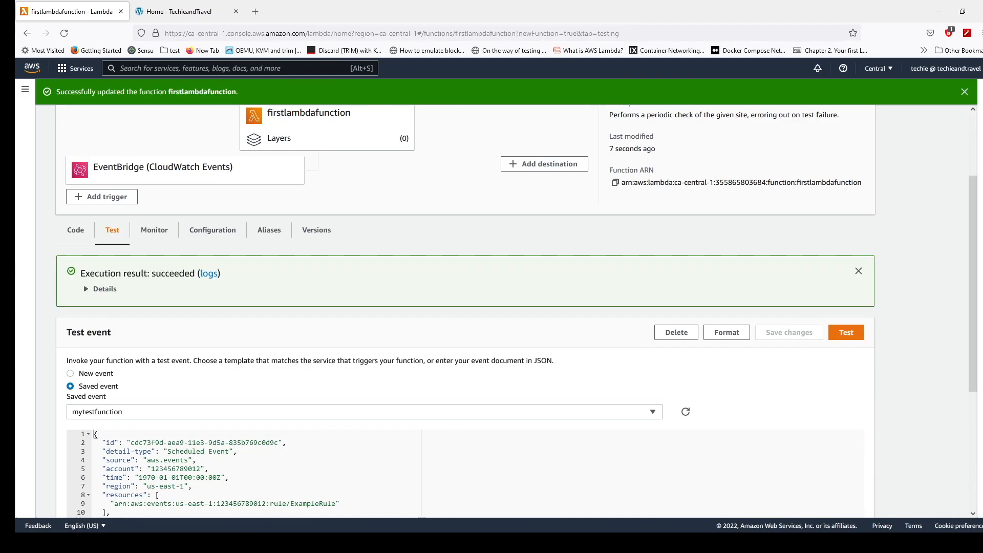
{"action": "left_click", "coordinate": [104, 288]}
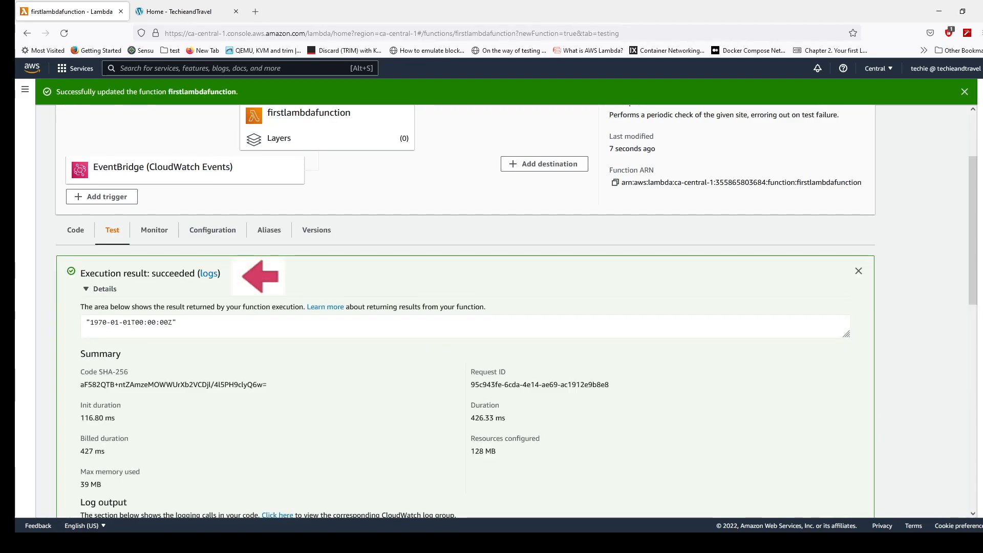
{"action": "scroll", "coordinate": [461, 307], "scroll_direction": "down", "scroll_amount": 3}
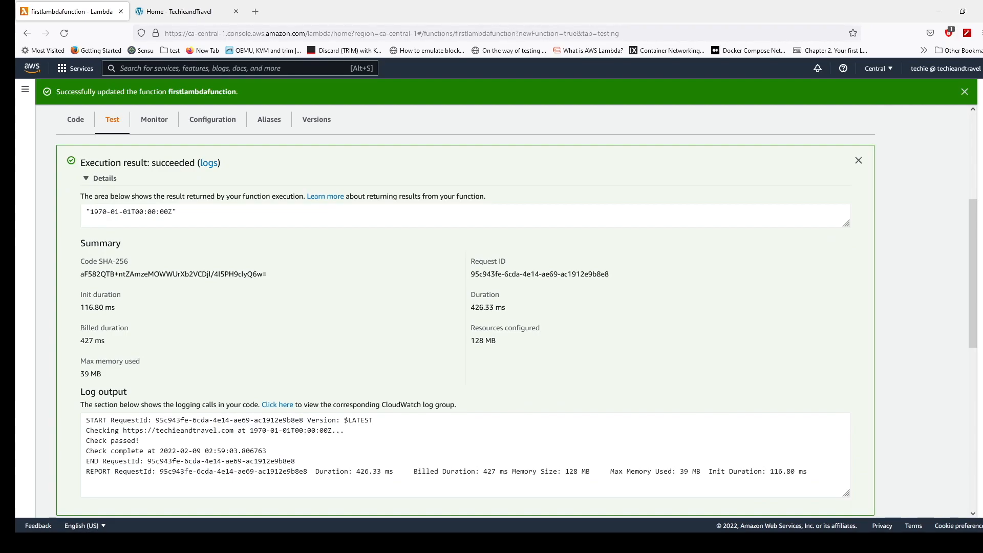
{"action": "left_click_drag", "start_coordinate": [123, 430], "coordinate": [233, 430]}
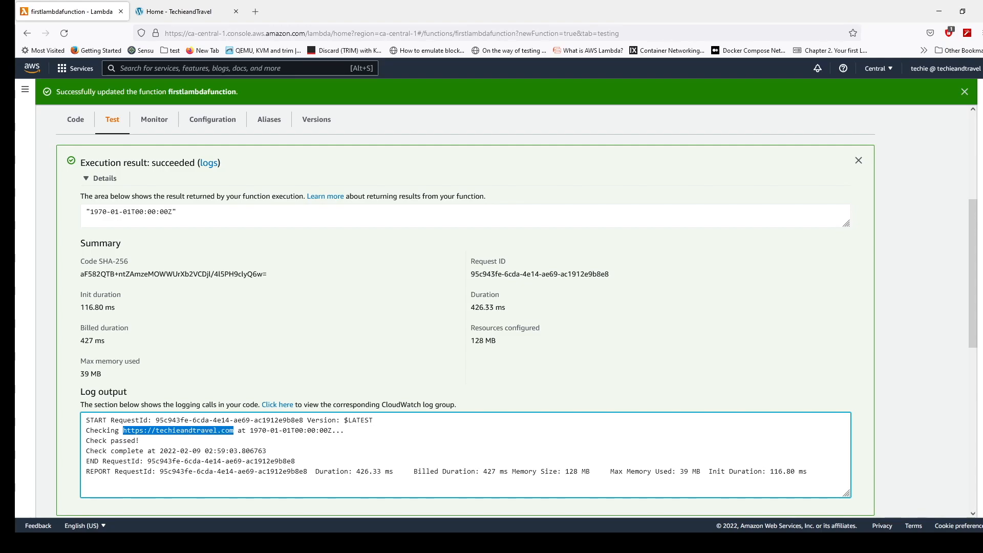
{"action": "scroll", "coordinate": [492, 308], "scroll_direction": "up", "scroll_amount": 3}
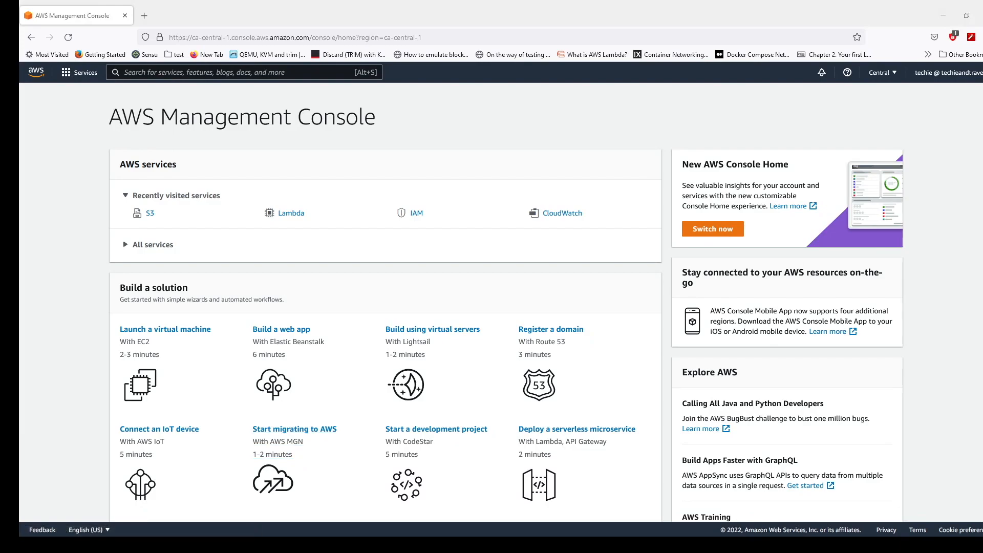
- Search the AWS services for s3 and open the S3 console
{"action": "key", "text": "alt+s"}
{"action": "type", "text": "s"}
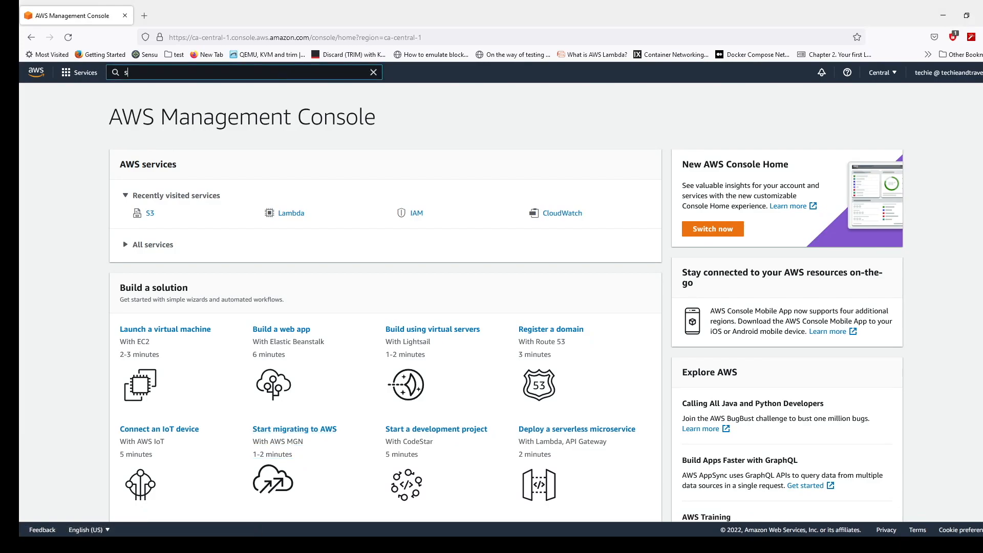
{"action": "type", "text": "3"}
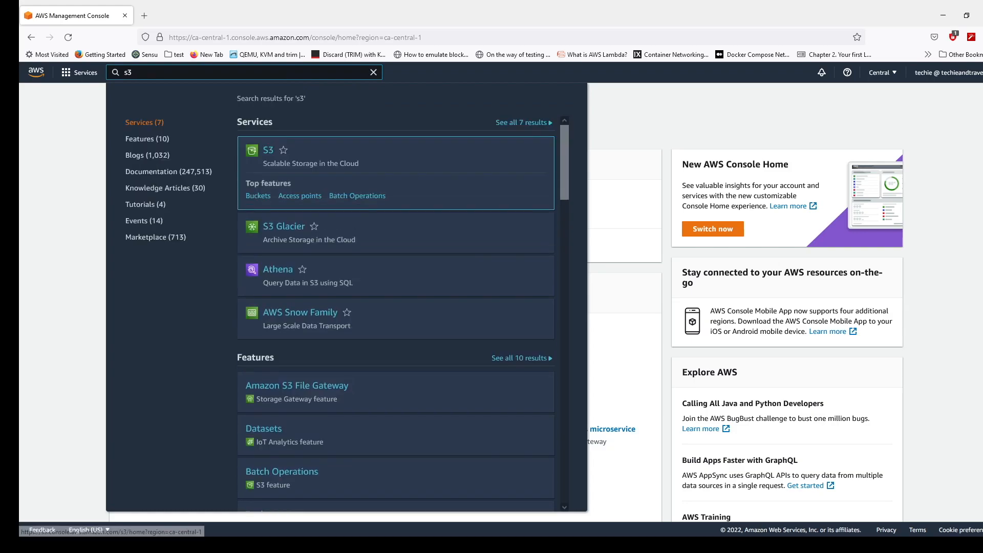
{"action": "left_click", "coordinate": [268, 150]}
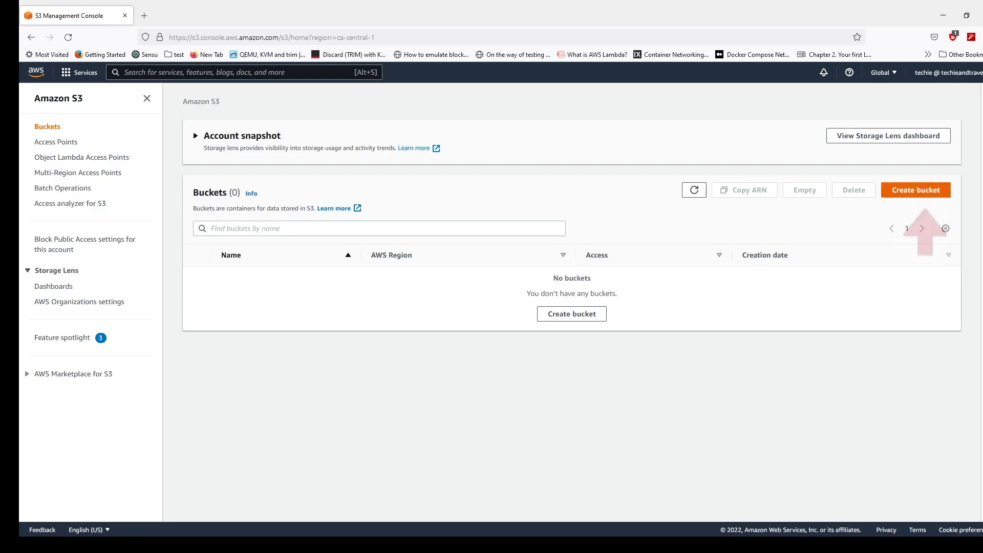
- Create an S3 bucket named techiebucket1 in the Canada (Central) ca-central-1 region, keeping the other default settings
{"action": "left_click", "coordinate": [916, 190]}
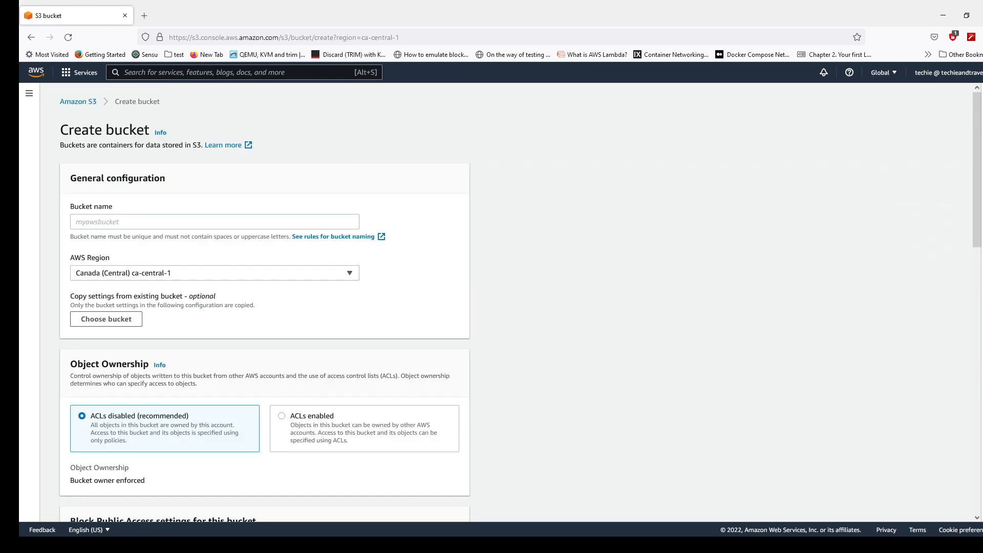
{"action": "left_click", "coordinate": [215, 221]}
{"action": "type", "text": "techiebucket1"}
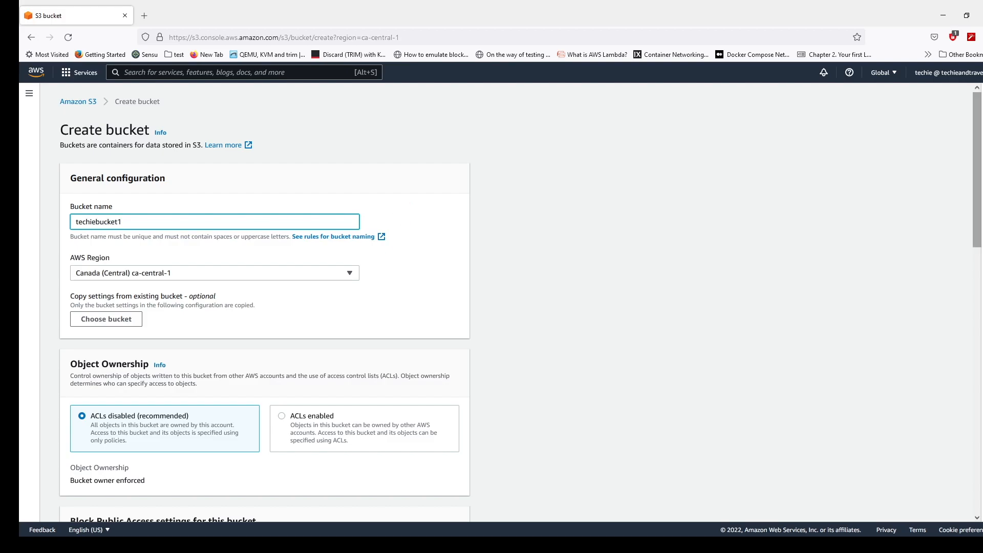
{"action": "scroll", "coordinate": [265, 303], "scroll_direction": "down", "scroll_amount": 10}
{"action": "scroll", "coordinate": [264, 303], "scroll_direction": "down", "scroll_amount": 3}
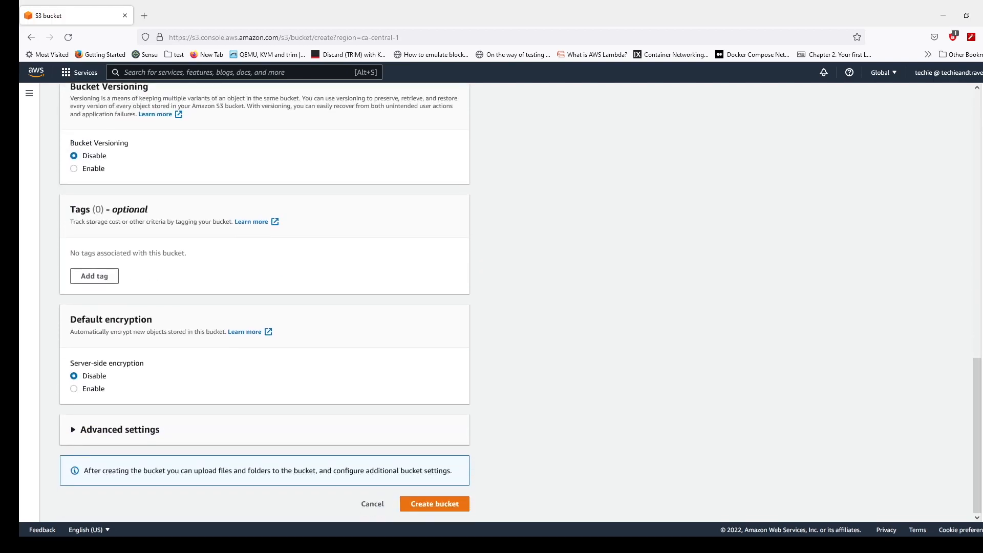
{"action": "left_click", "coordinate": [434, 504]}
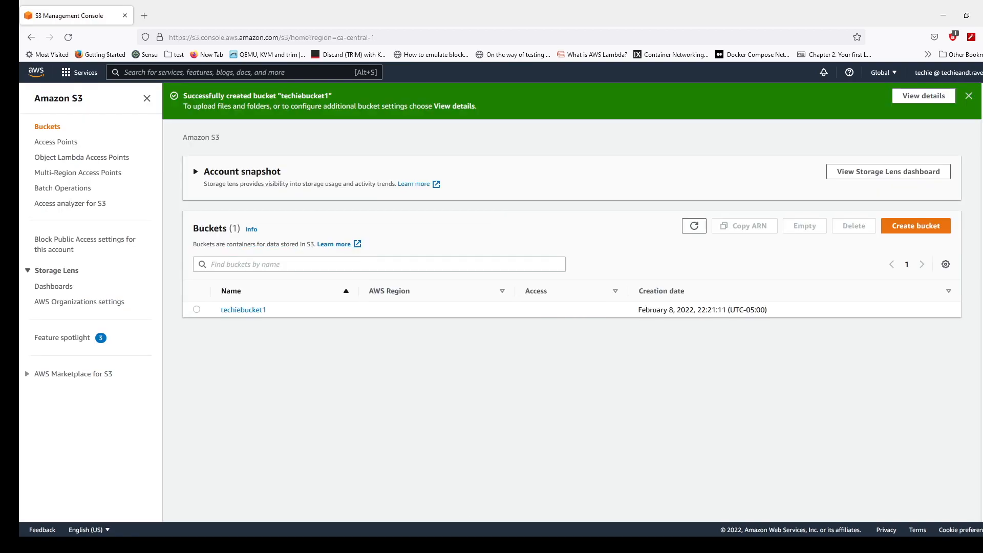
- Create a second bucket named mysecondarybucket1 with the default settings and check its AWS region in the bucket list
{"action": "left_click", "coordinate": [916, 226]}
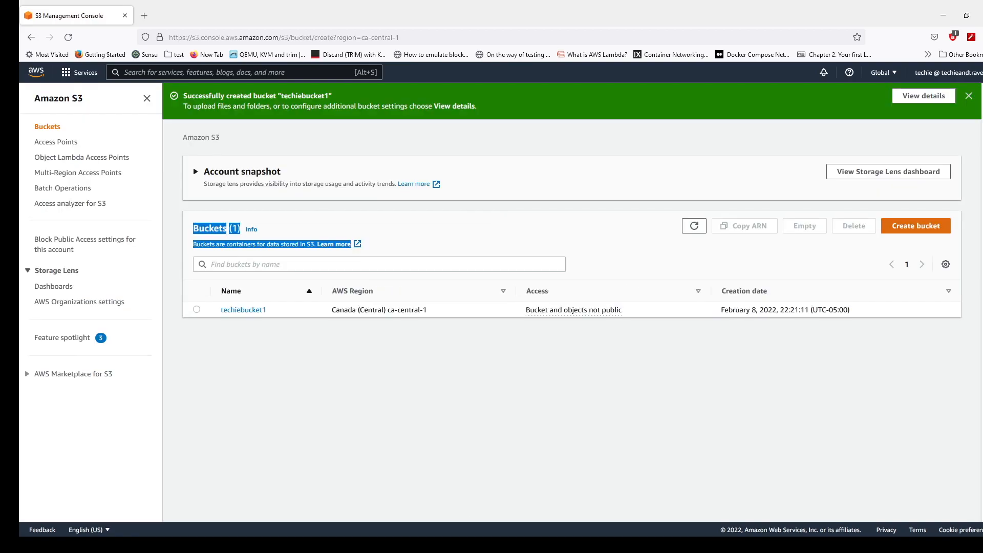
{"action": "left_click", "coordinate": [215, 222]}
{"action": "type", "text": "mysedo"}
{"action": "key", "text": "BackSpace"}
{"action": "type", "text": "co"}
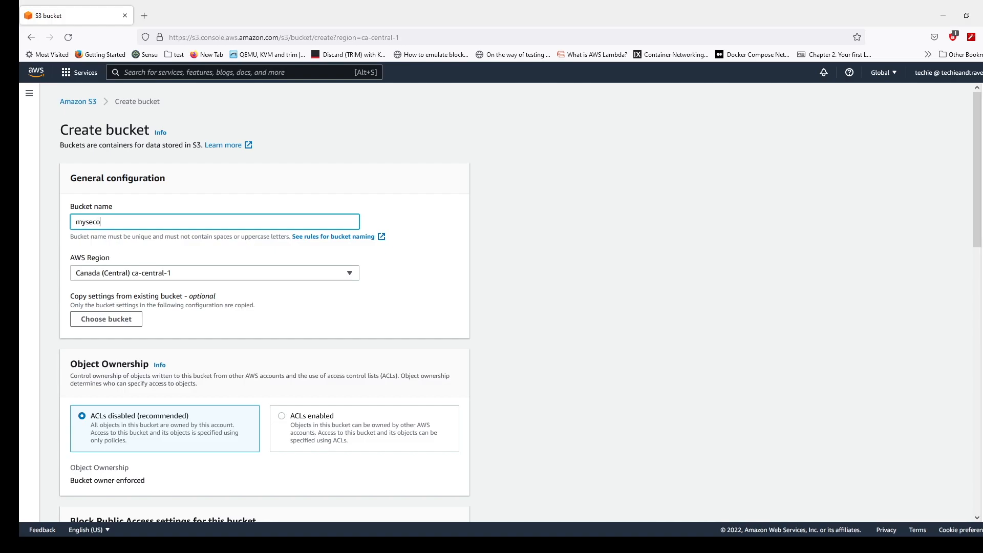
{"action": "type", "text": "ndarybucket1"}
{"action": "scroll", "coordinate": [264, 303], "scroll_direction": "down", "scroll_amount": 15}
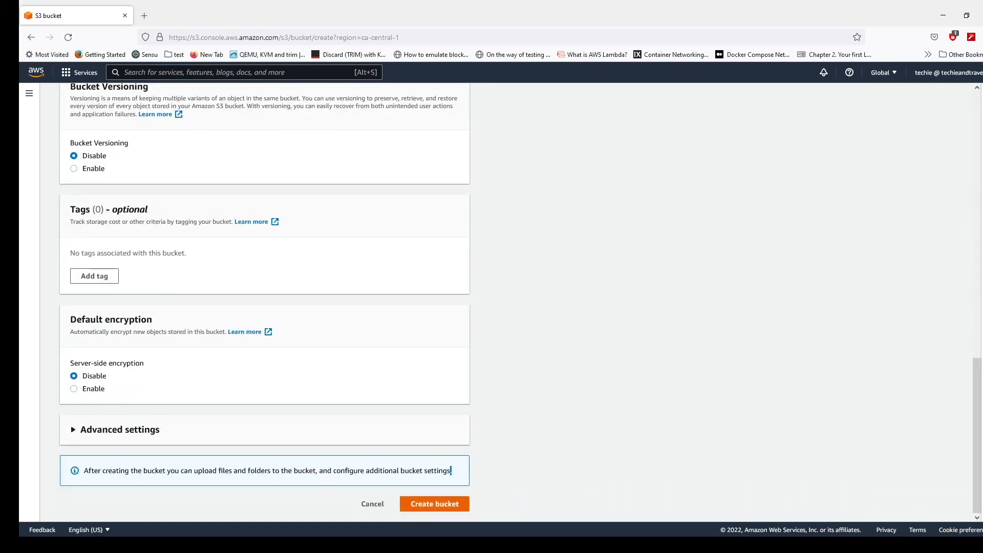
{"action": "left_click", "coordinate": [435, 504]}
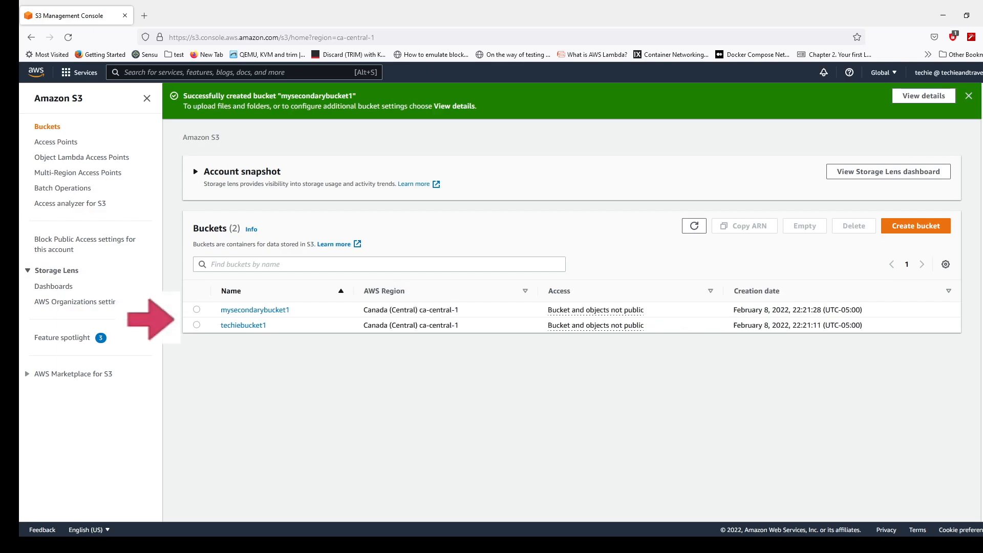
{"action": "left_click_drag", "start_coordinate": [392, 309], "coordinate": [415, 310]}
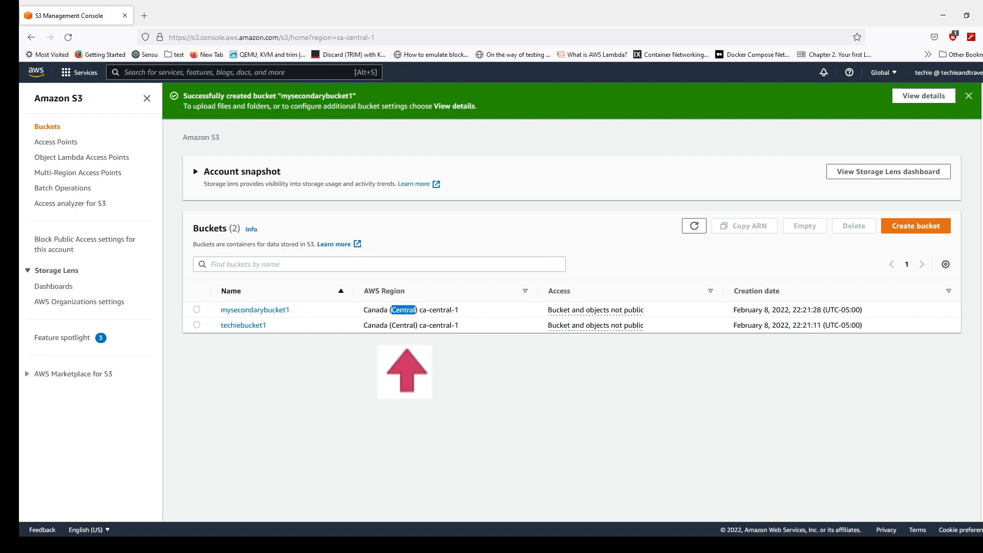
- Compare the AWS regions of techiebucket1 and mysecondarybucket1 in the bucket list
{"action": "double_click", "coordinate": [376, 326]}
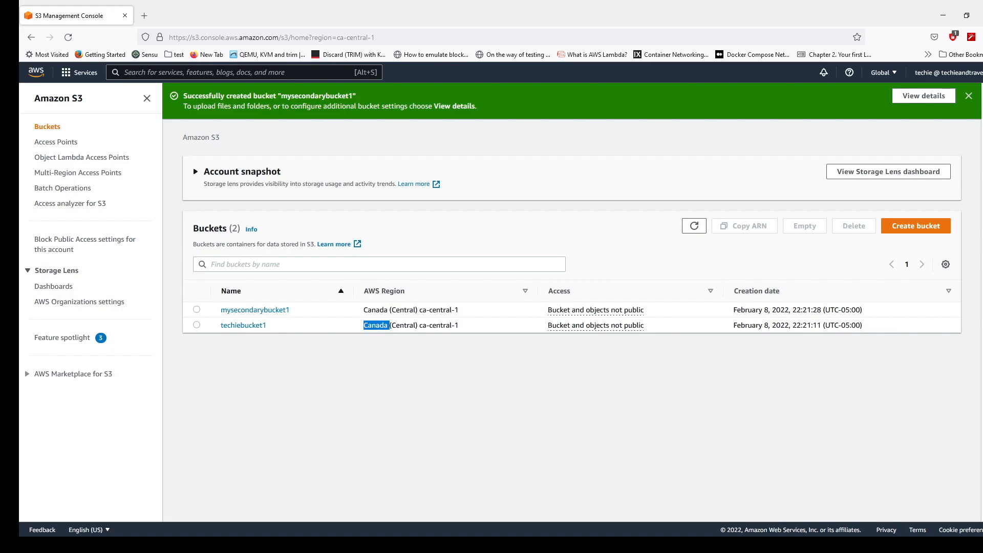
{"action": "double_click", "coordinate": [403, 309]}
{"action": "left_click", "coordinate": [402, 308]}
- Find the IAM service and start a new role with AWS service as trusted entity and Lambda as use case
{"action": "key", "text": "alt+s"}
{"action": "type", "text": "iam"}
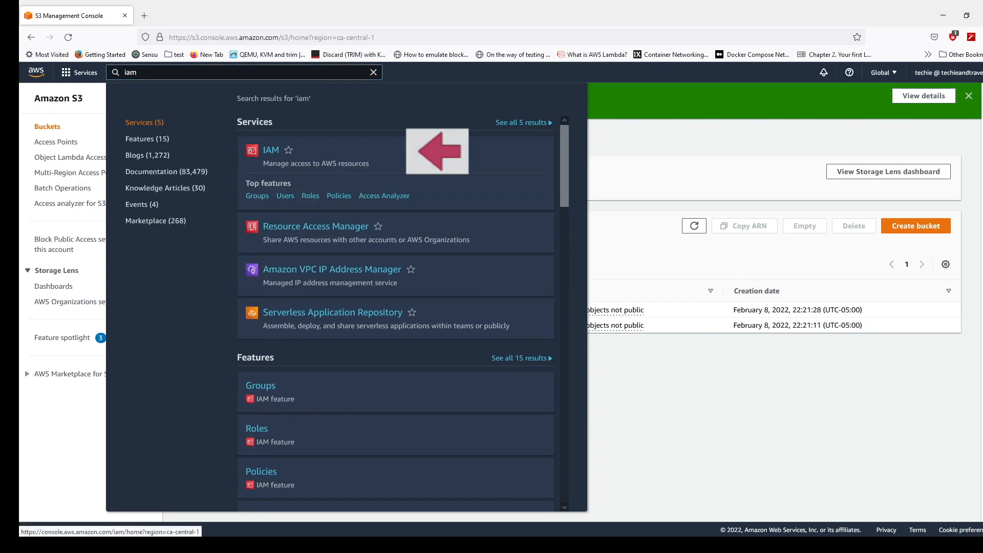
{"action": "left_click", "coordinate": [271, 150]}
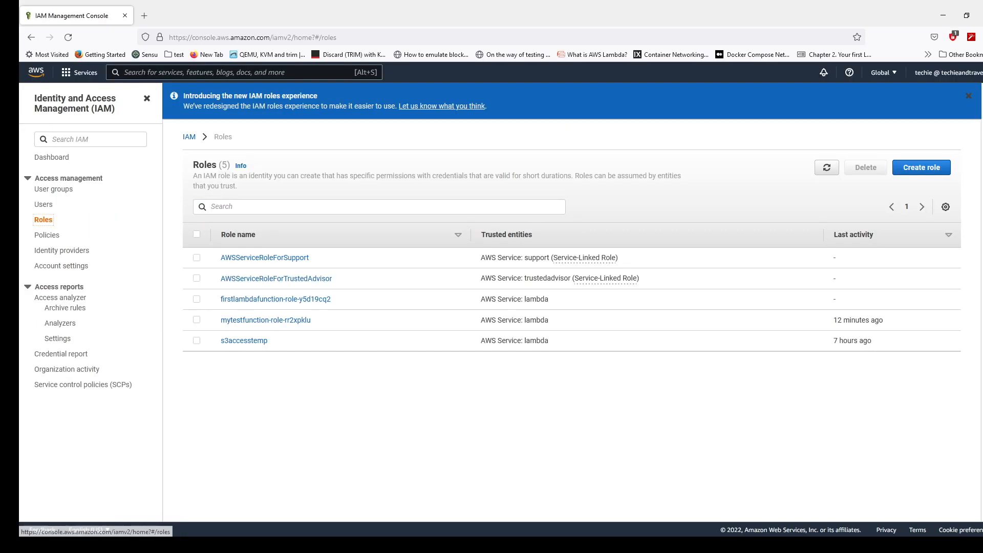
{"action": "left_click", "coordinate": [921, 168]}
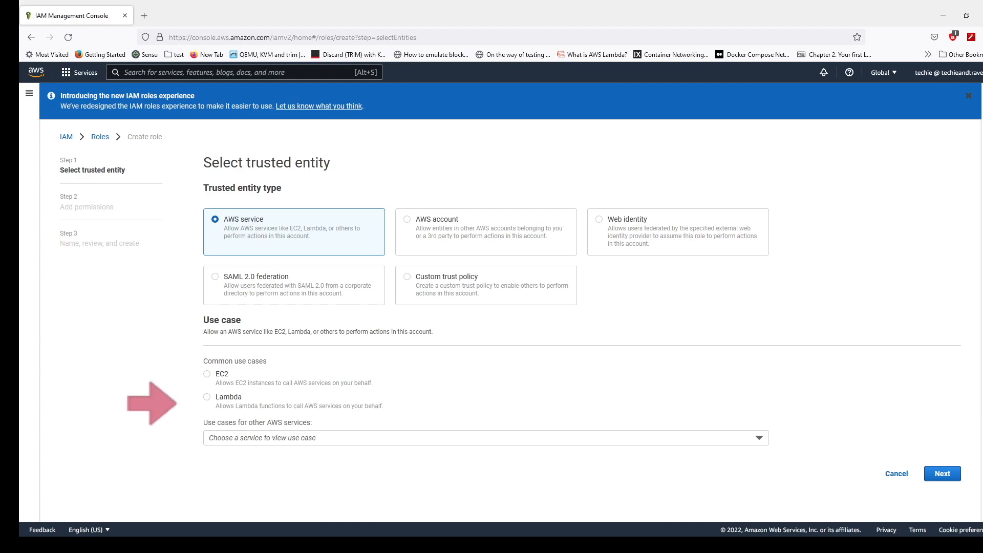
{"action": "left_click", "coordinate": [207, 397]}
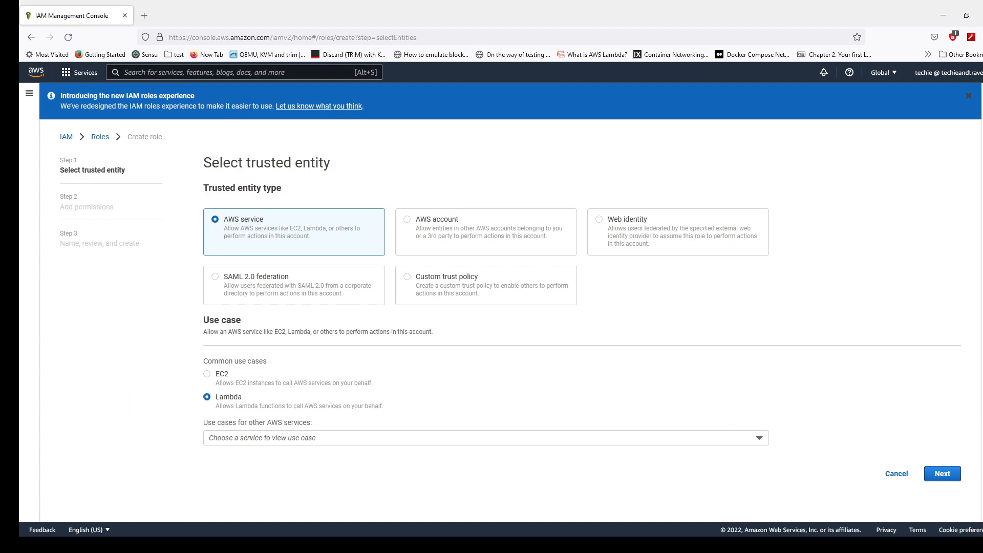
{"action": "left_click", "coordinate": [943, 473]}
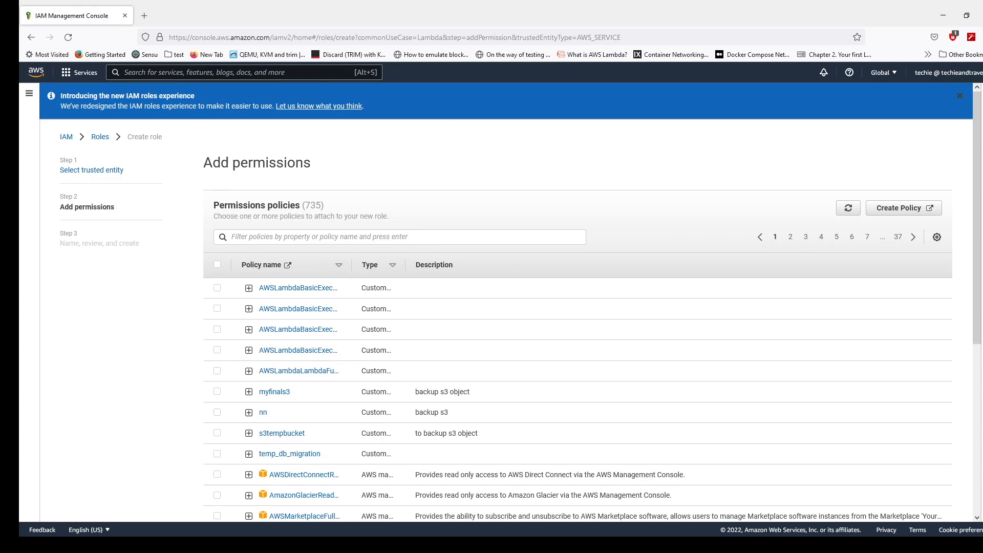
- Filter the permissions policies by s3 and select AmazonS3FullAccess for the new role
{"action": "left_click", "coordinate": [400, 237]}
{"action": "type", "text": "s3"}
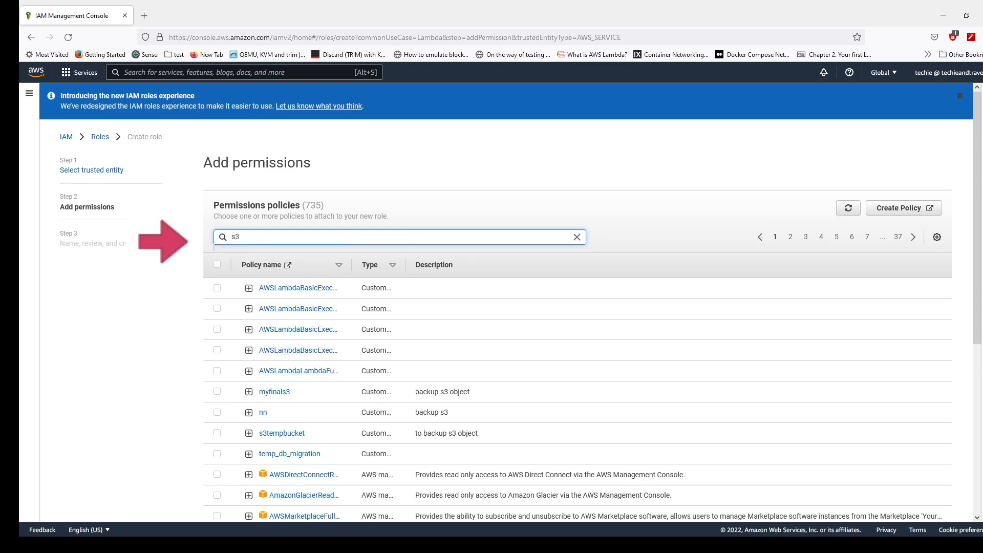
{"action": "key", "text": "Return"}
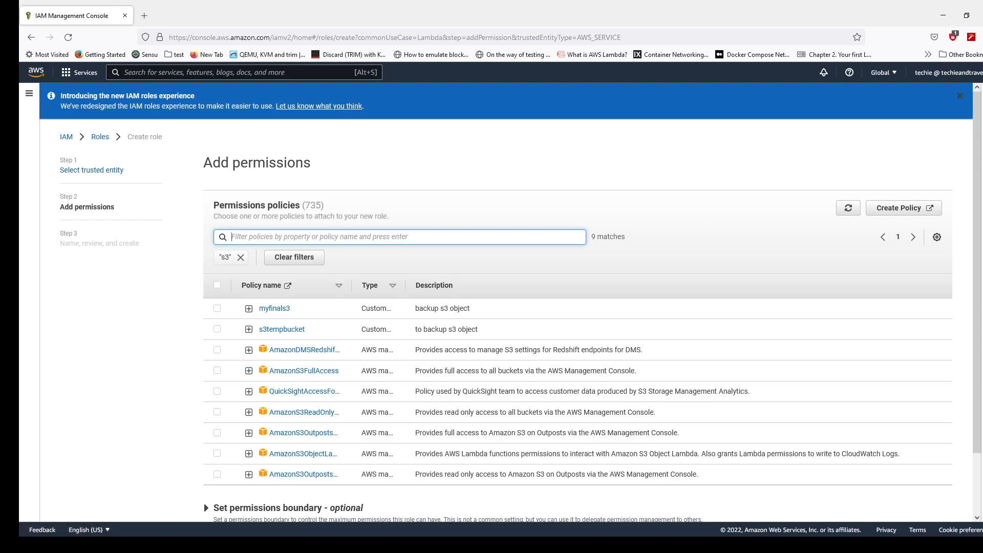
{"action": "left_click", "coordinate": [218, 371]}
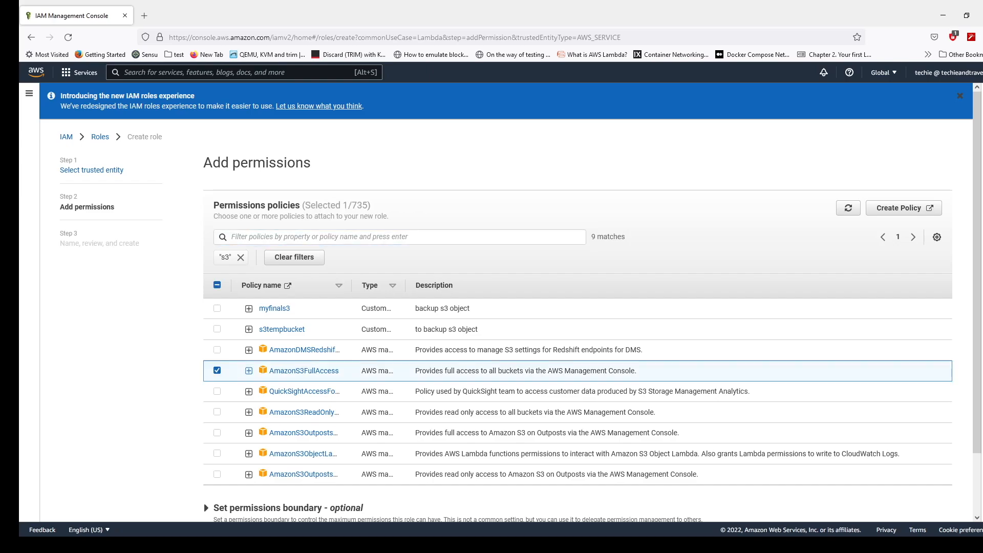
- Expand the AmazonS3FullAccess policy and examine its JSON statement, including the allowed actions and resource
{"action": "left_click", "coordinate": [249, 371]}
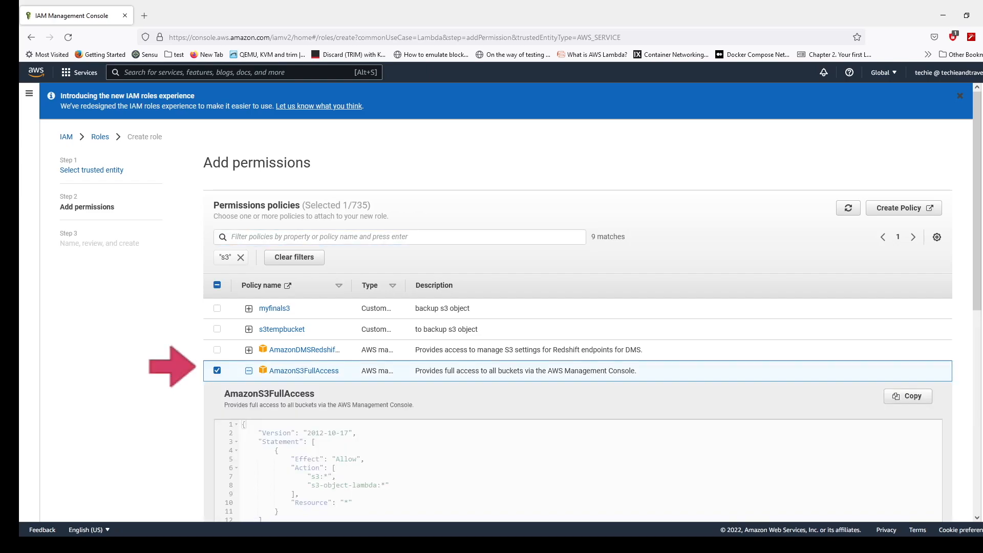
{"action": "scroll", "coordinate": [505, 302], "scroll_direction": "down", "scroll_amount": 1}
{"action": "scroll", "coordinate": [506, 302], "scroll_direction": "down", "scroll_amount": 4}
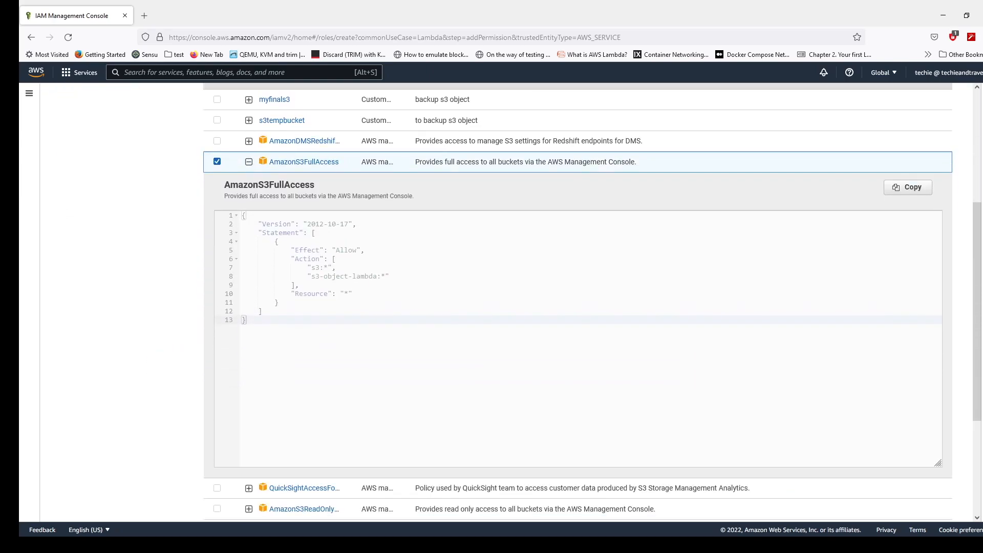
{"action": "left_click_drag", "start_coordinate": [247, 321], "coordinate": [242, 215]}
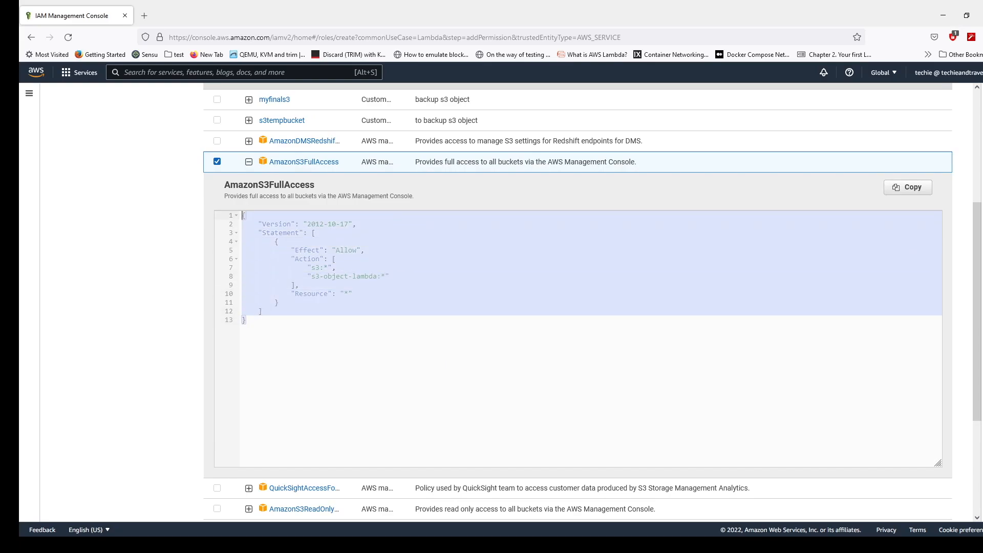
{"action": "scroll", "coordinate": [577, 302], "scroll_direction": "up", "scroll_amount": 3}
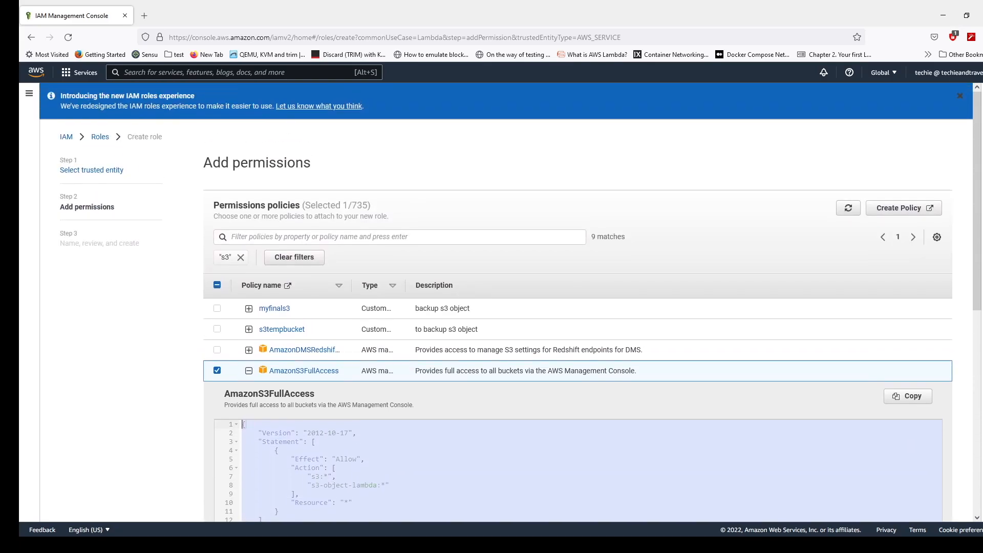
{"action": "scroll", "coordinate": [578, 302], "scroll_direction": "down", "scroll_amount": 3}
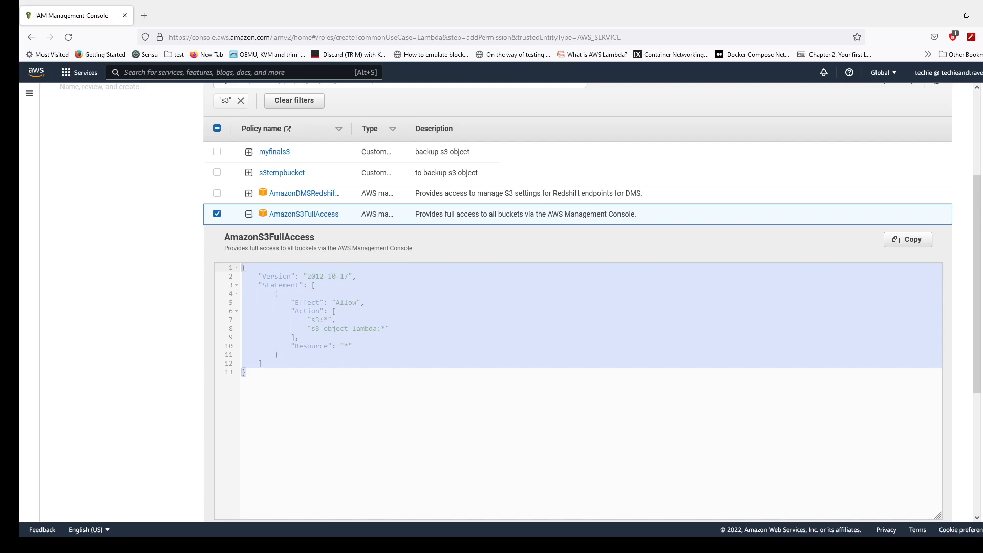
{"action": "scroll", "coordinate": [578, 302], "scroll_direction": "down", "scroll_amount": 5}
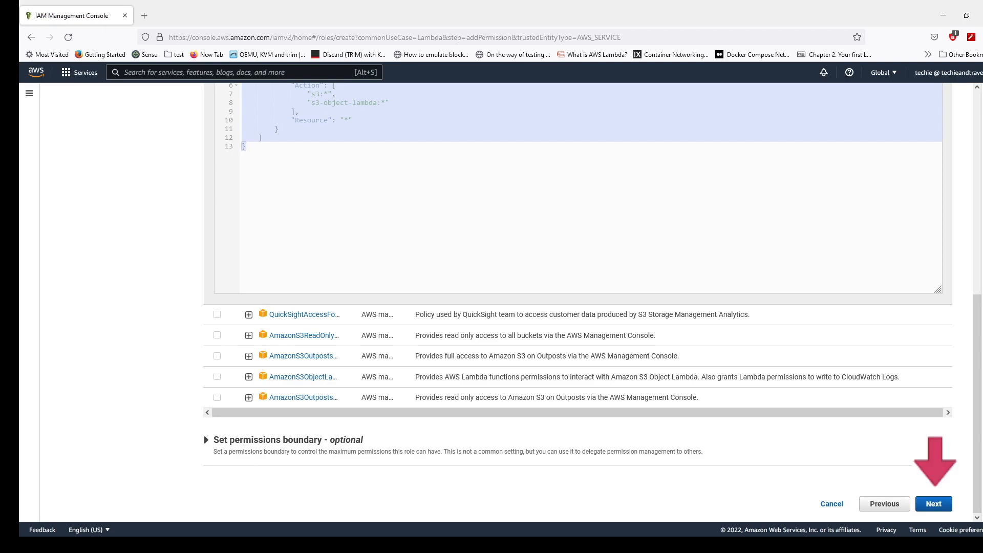
- Name the role mytestrole_lambda, keep the default description, and create it
{"action": "left_click", "coordinate": [934, 504]}
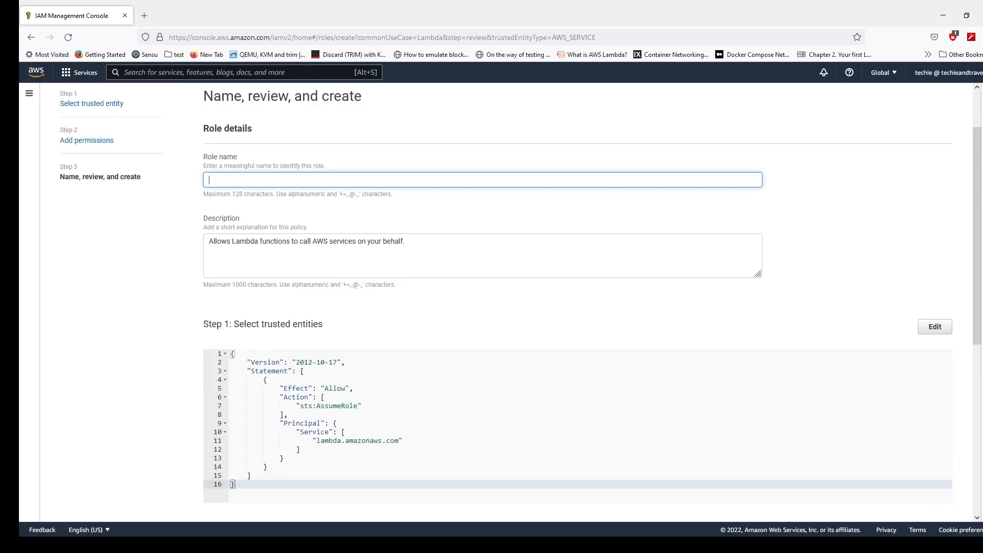
{"action": "type", "text": "mytestrole_lambda"}
{"action": "scroll", "coordinate": [578, 299], "scroll_direction": "down", "scroll_amount": 6}
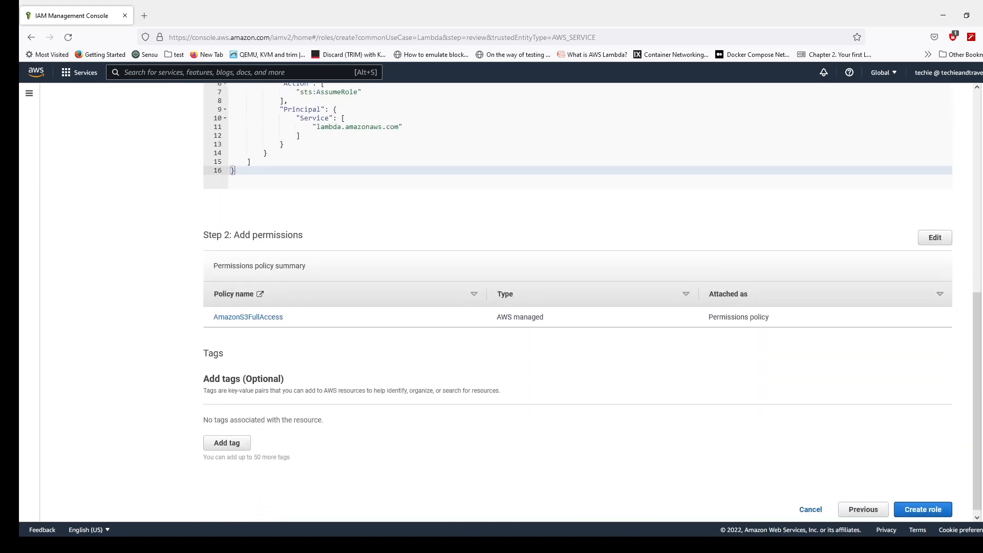
{"action": "left_click", "coordinate": [922, 504]}
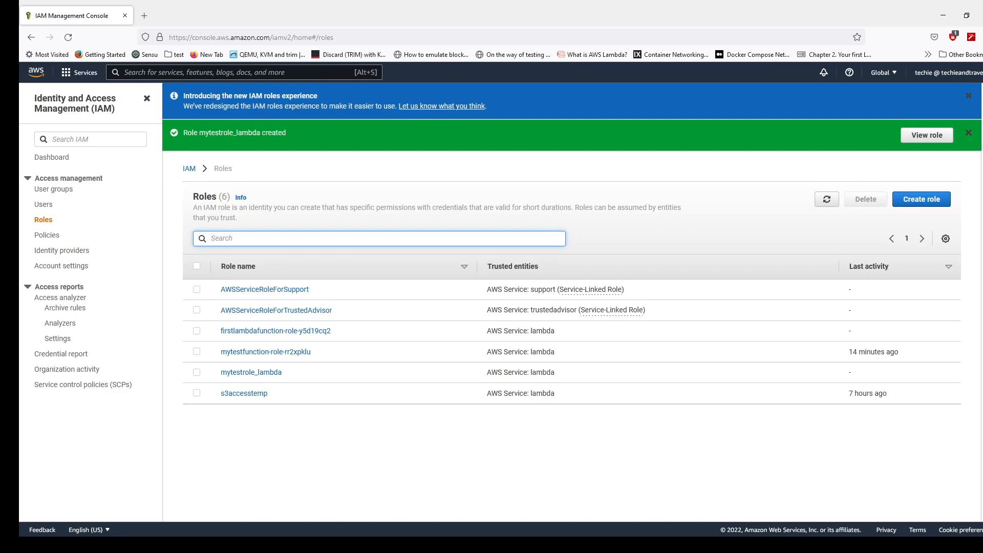
- Search the AWS services for Lambda and open its functions list
{"action": "key", "text": "alt+s"}
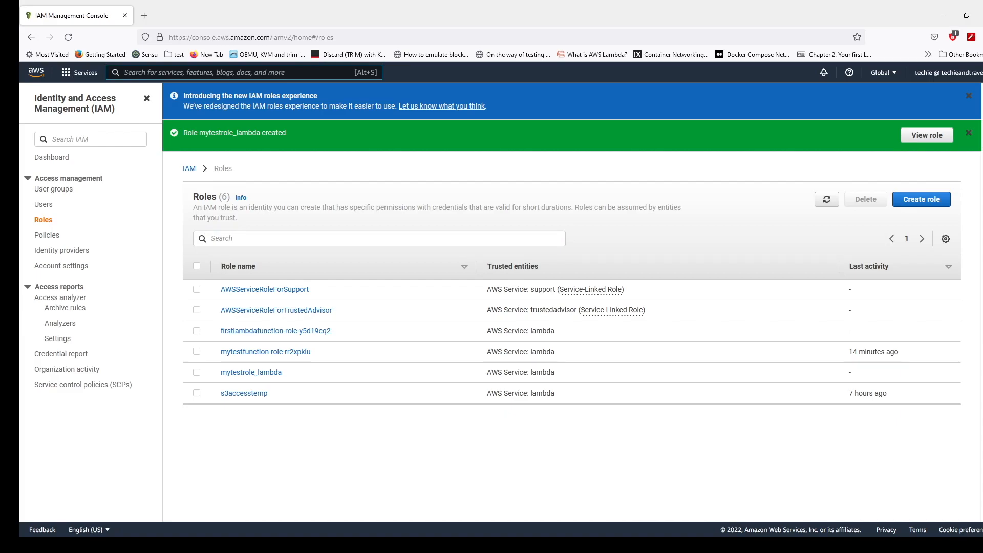
{"action": "type", "text": "lamda"}
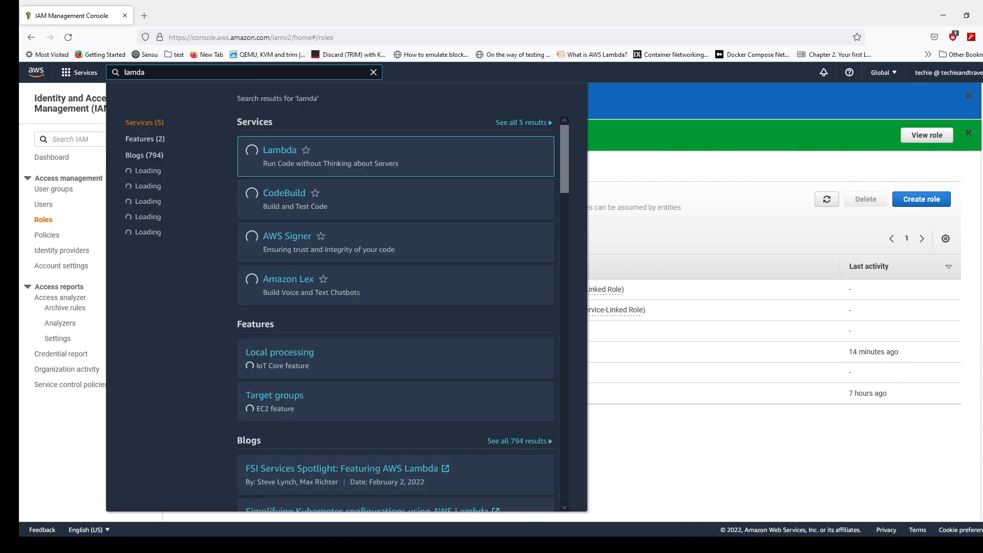
{"action": "key", "text": "Return"}
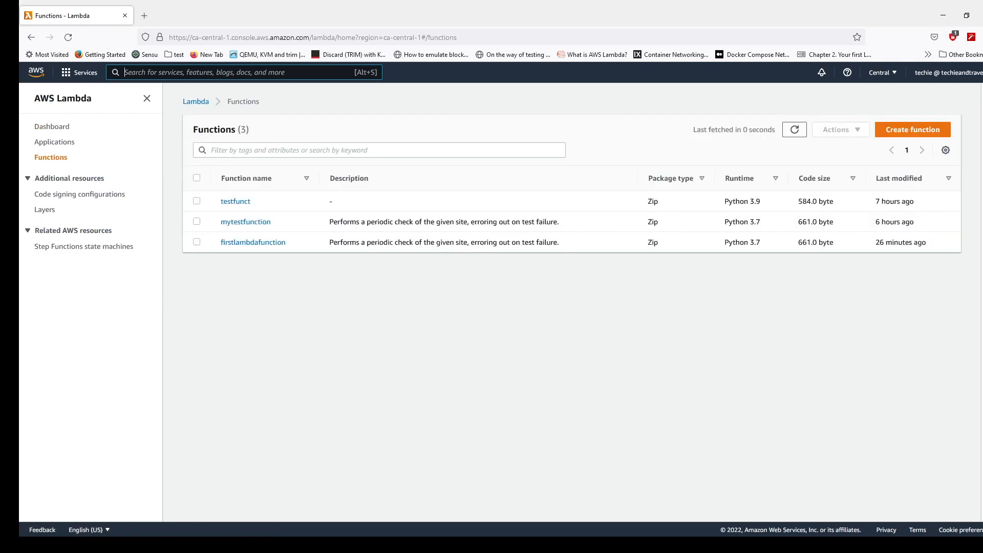
- Start a new function authored from scratch, named testlambdafunction_s3, with the Python 3.9 runtime
{"action": "left_click", "coordinate": [913, 129]}
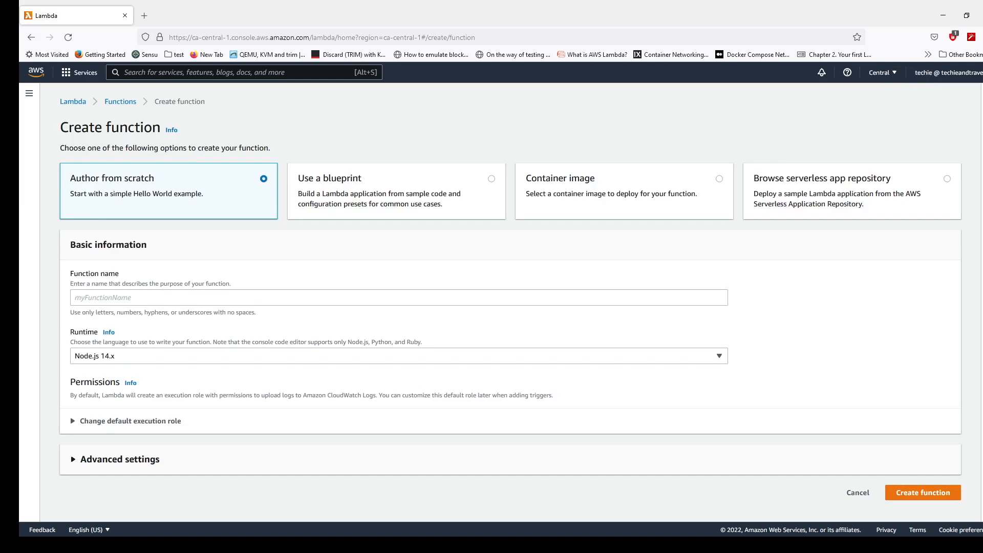
{"action": "left_click", "coordinate": [399, 298]}
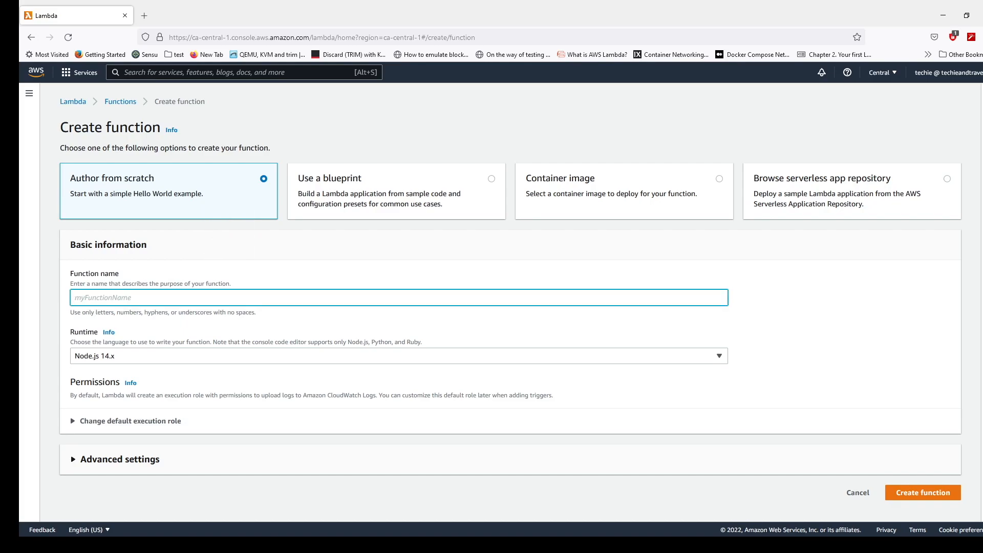
{"action": "type", "text": "testlambdafunction"}
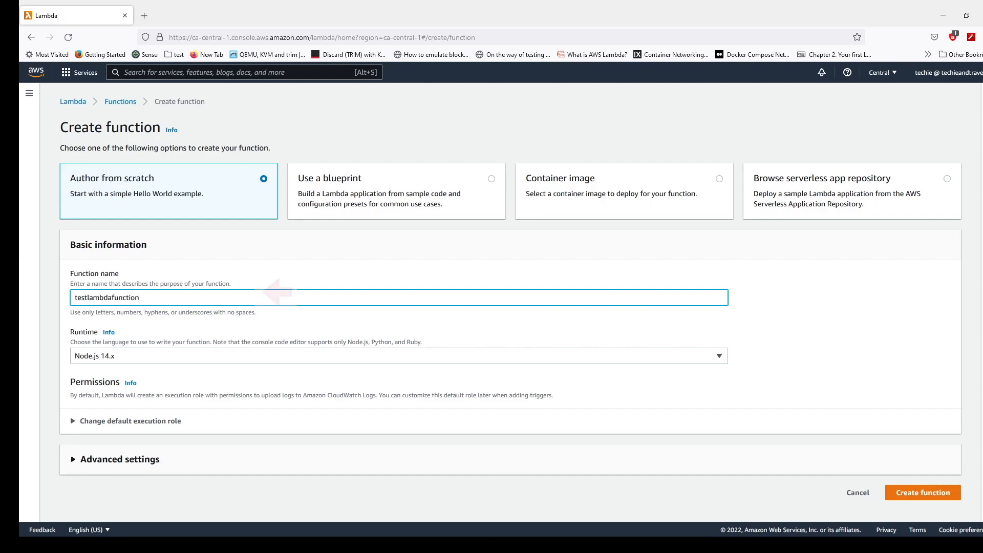
{"action": "type", "text": "_s3"}
{"action": "left_click", "coordinate": [399, 356]}
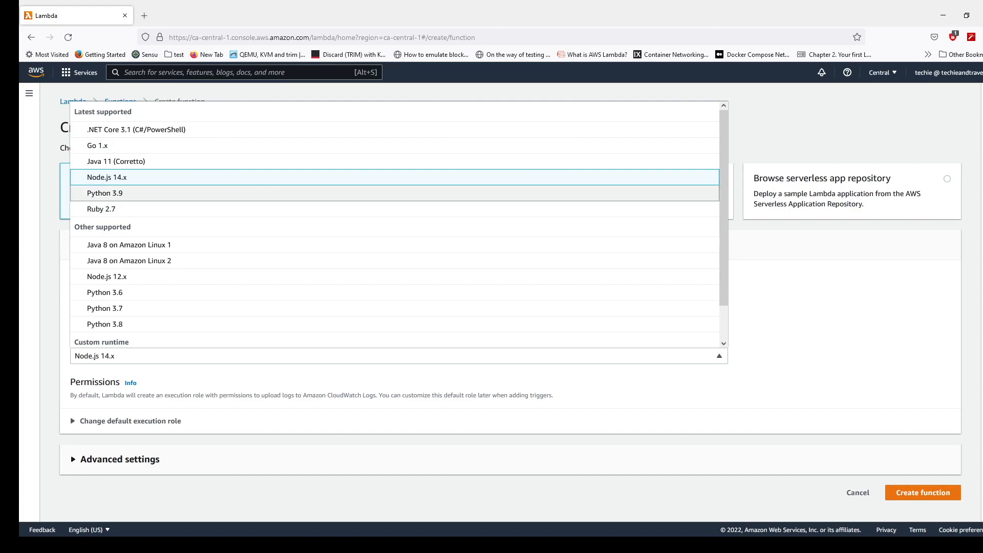
{"action": "left_click", "coordinate": [105, 193]}
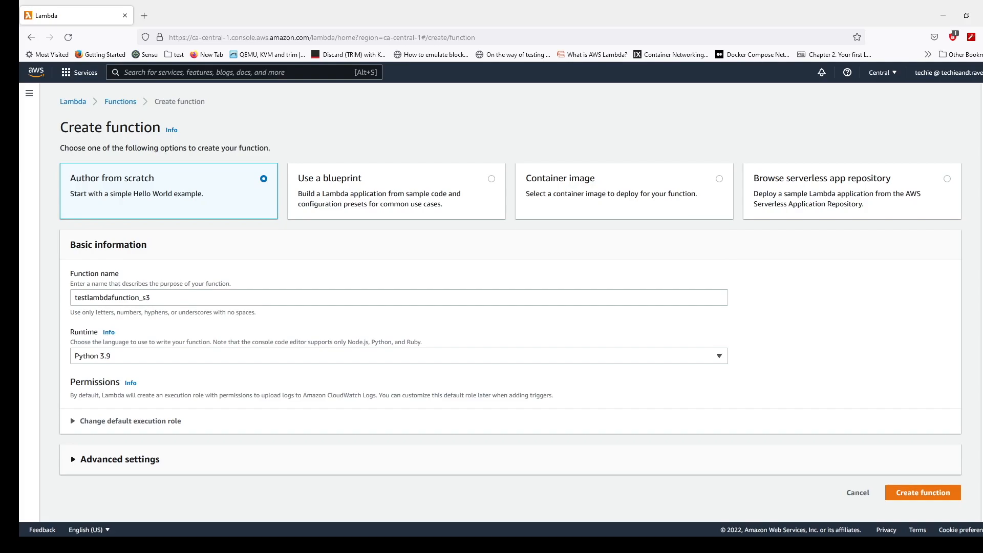
- Set the execution role to the existing role mytestrole_lambda and create the function
{"action": "left_click", "coordinate": [130, 421]}
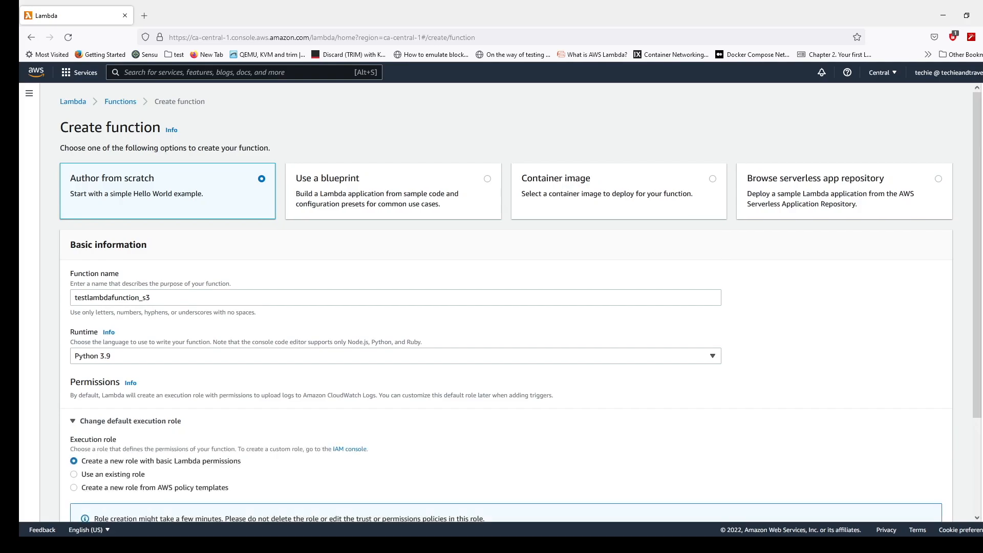
{"action": "scroll", "coordinate": [131, 421], "scroll_direction": "down", "scroll_amount": 3}
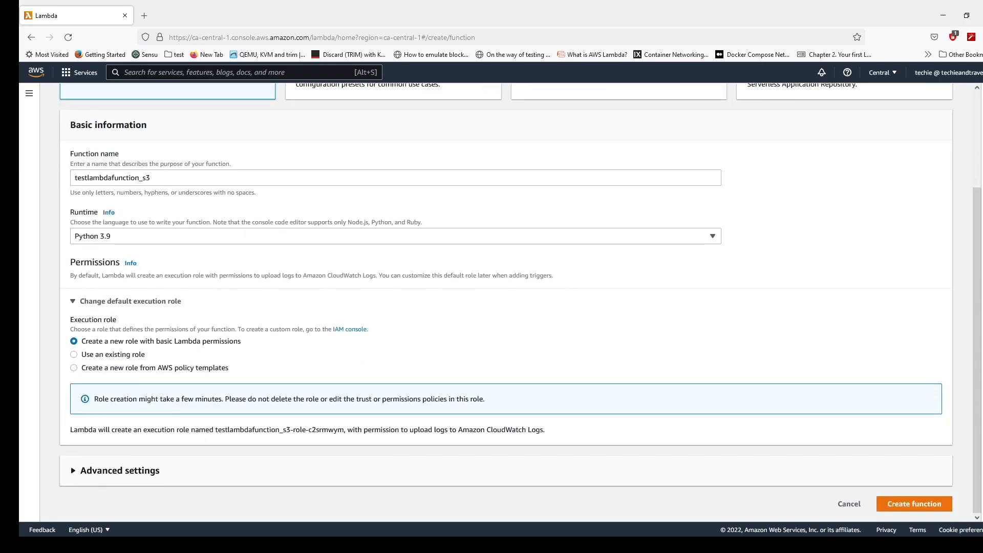
{"action": "left_click", "coordinate": [74, 354]}
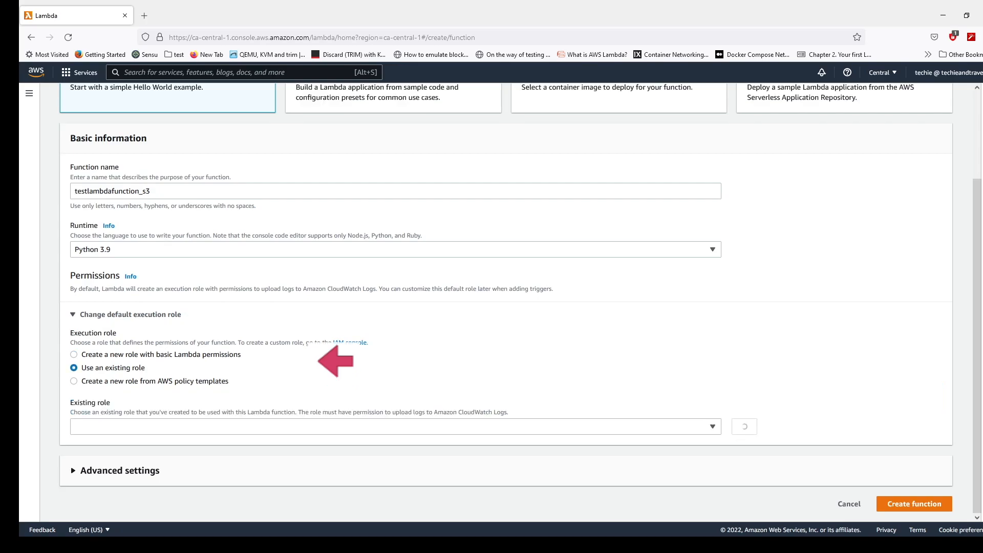
{"action": "left_click", "coordinate": [396, 426]}
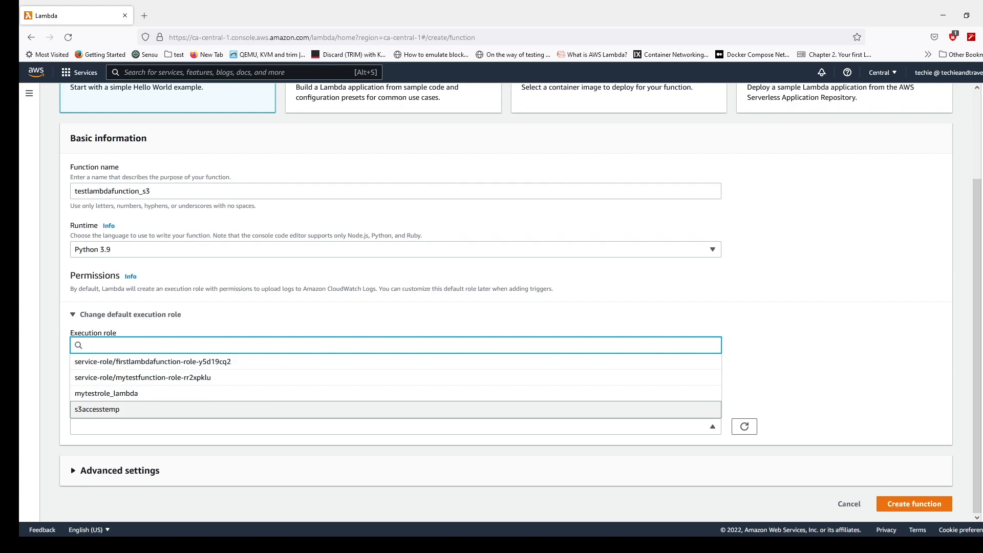
{"action": "left_click", "coordinate": [106, 393]}
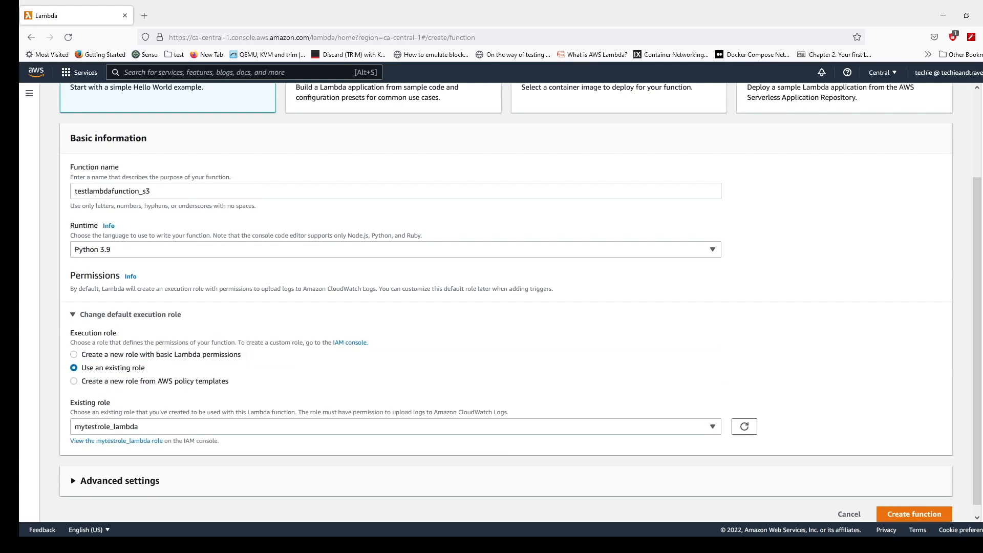
{"action": "scroll", "coordinate": [520, 302], "scroll_direction": "down", "scroll_amount": 1}
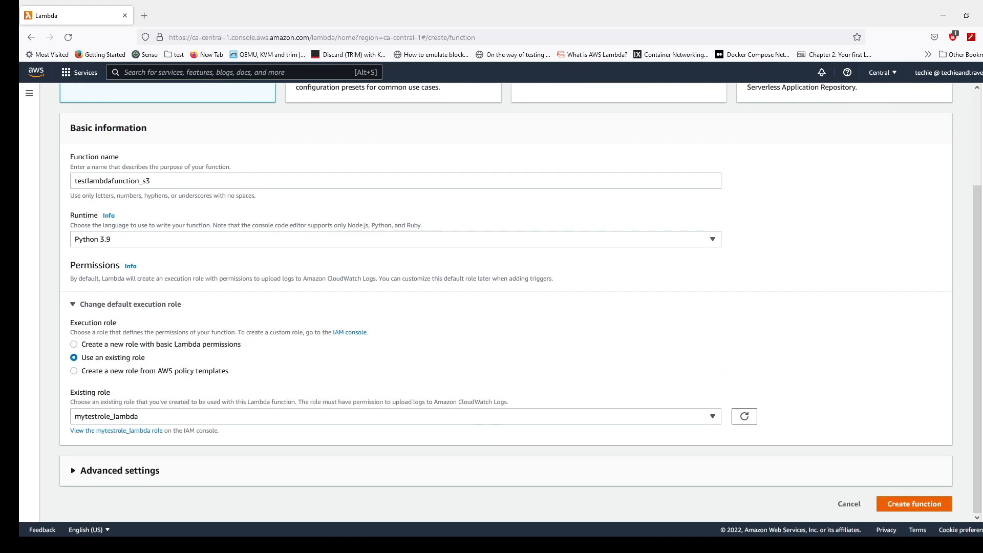
{"action": "left_click", "coordinate": [914, 504]}
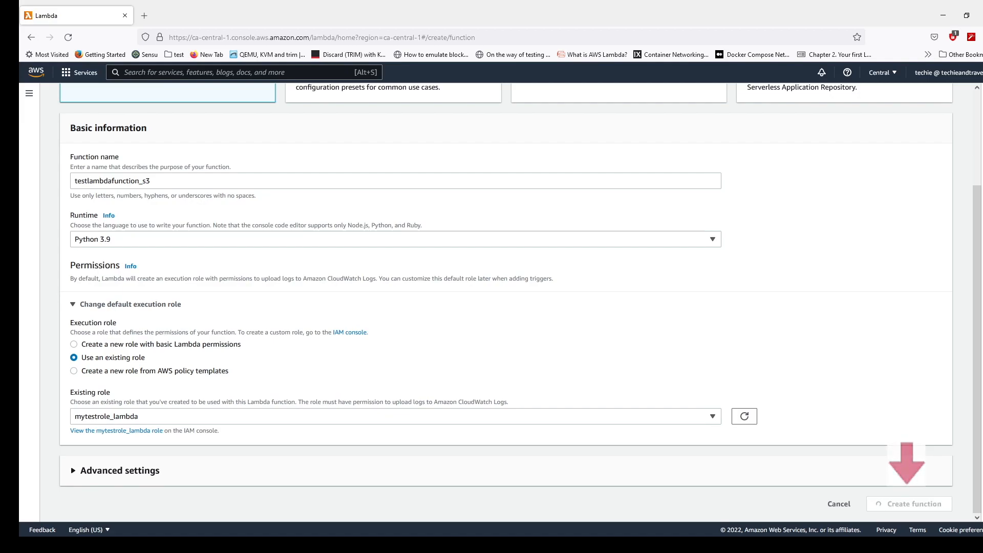
- Examine the default code of testlambdafunction_s3, including the handler's event and context arguments
{"action": "scroll", "coordinate": [548, 279], "scroll_direction": "down", "scroll_amount": 1}
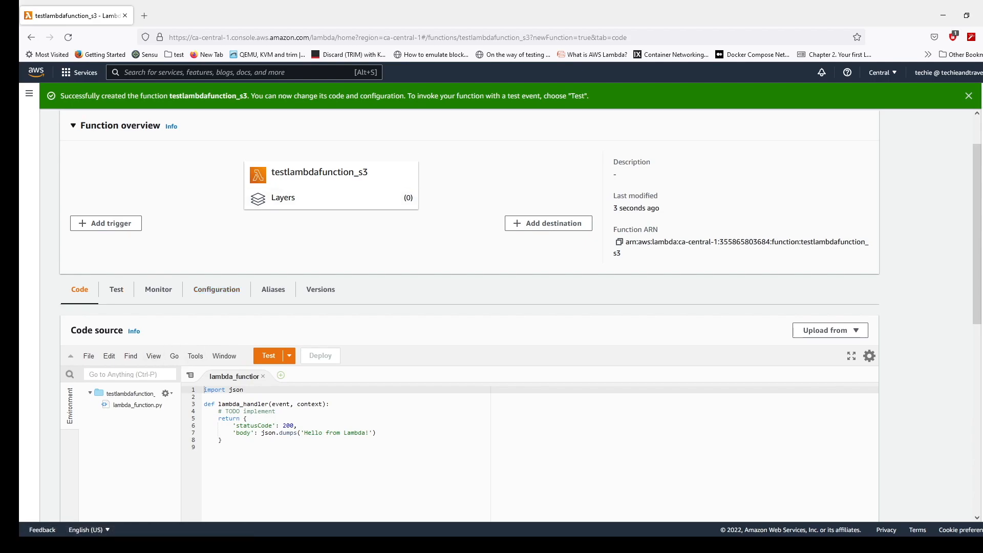
{"action": "key", "text": "ctrl+a"}
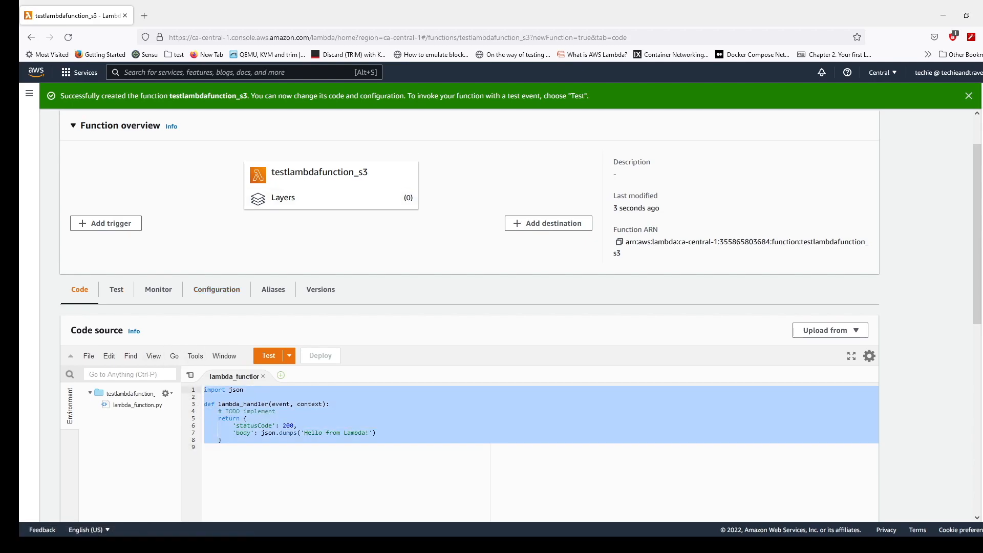
{"action": "left_click", "coordinate": [205, 447]}
{"action": "left_click_drag", "start_coordinate": [218, 405], "coordinate": [326, 404]}
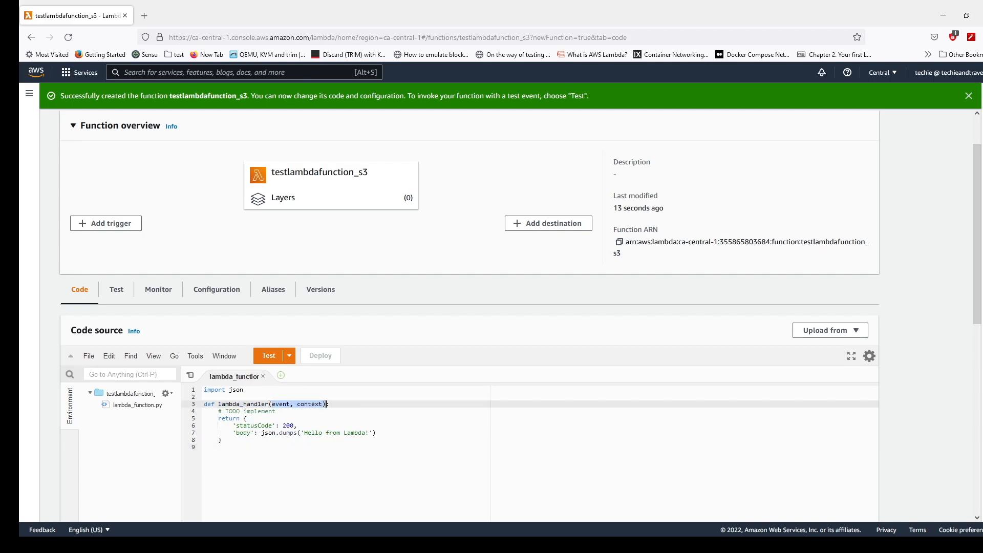
{"action": "left_click", "coordinate": [204, 447]}
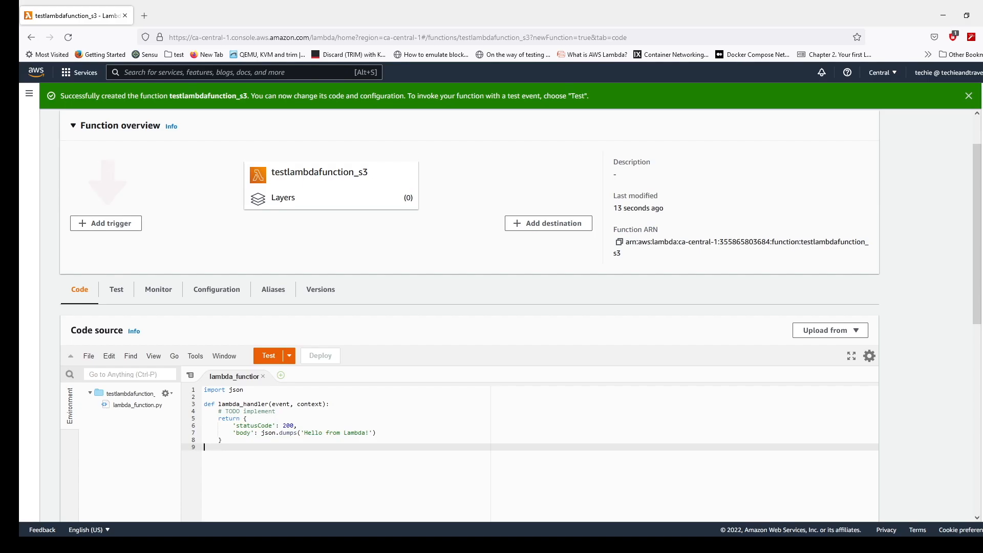
- Start adding a trigger to the function, with S3 as the source and techiebucket1 as the bucket
{"action": "left_click", "coordinate": [105, 223]}
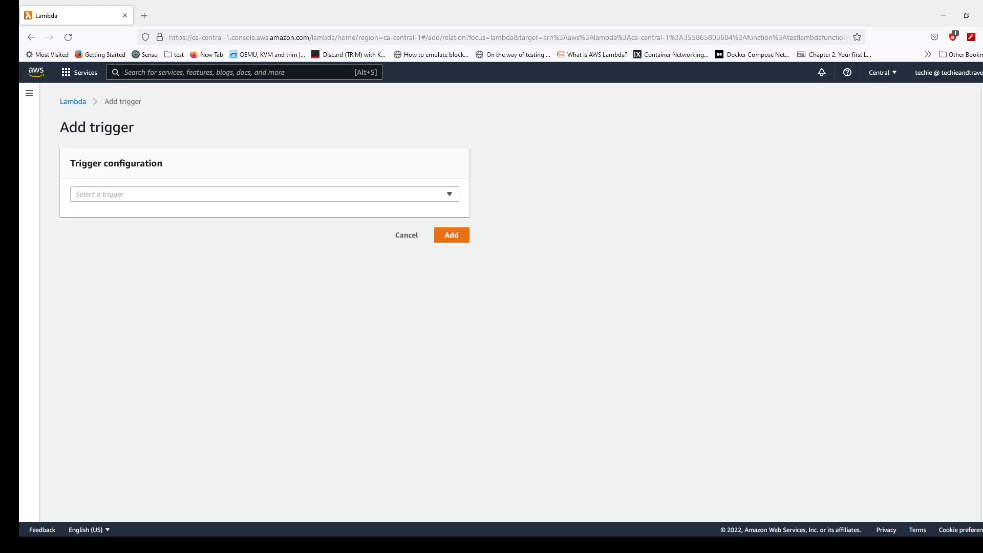
{"action": "left_click", "coordinate": [174, 194]}
{"action": "type", "text": "s3"}
{"action": "left_click", "coordinate": [164, 230]}
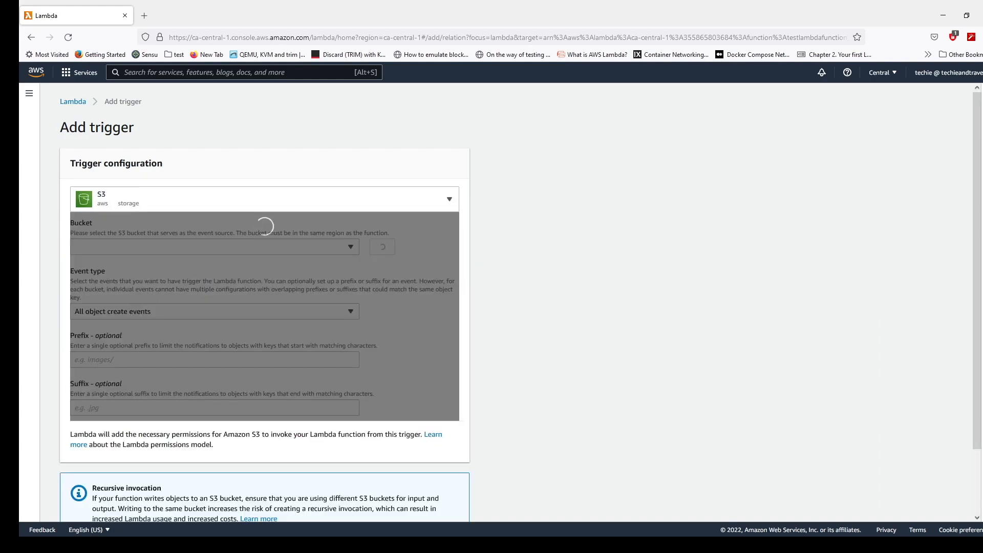
{"action": "left_click", "coordinate": [214, 247]}
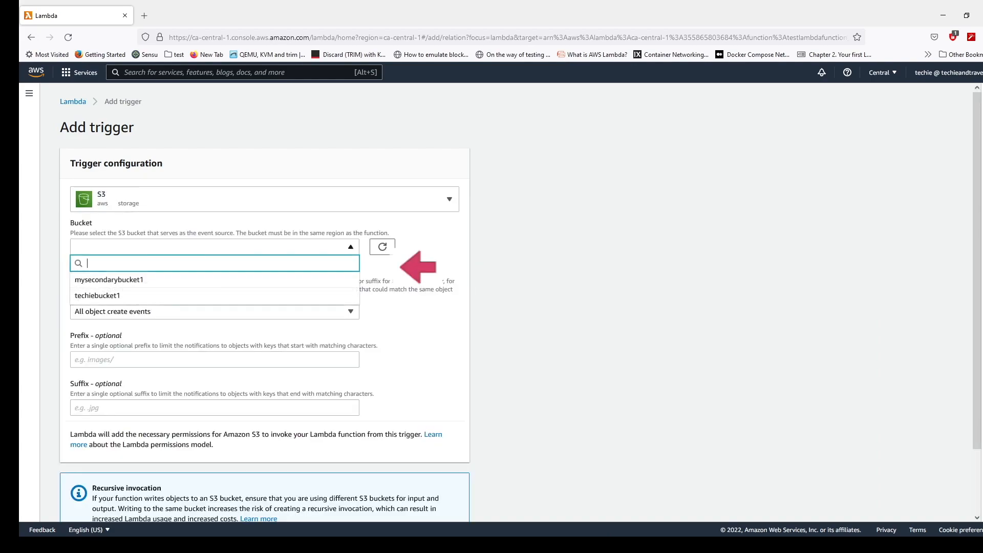
{"action": "left_click", "coordinate": [153, 295]}
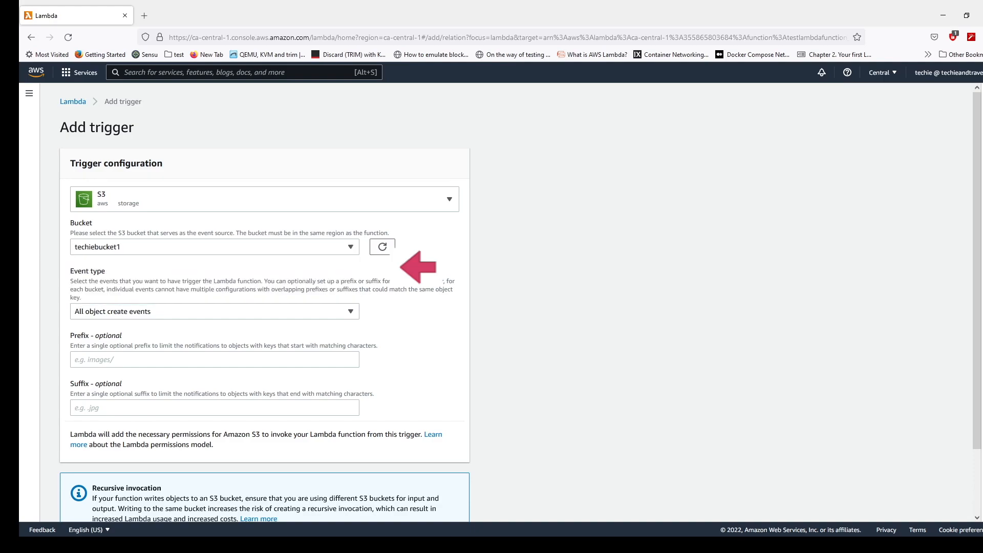
- Keep the event type All object create events, acknowledge the recursive invocation notice, and add the trigger
{"action": "scroll", "coordinate": [256, 308], "scroll_direction": "down", "scroll_amount": 1}
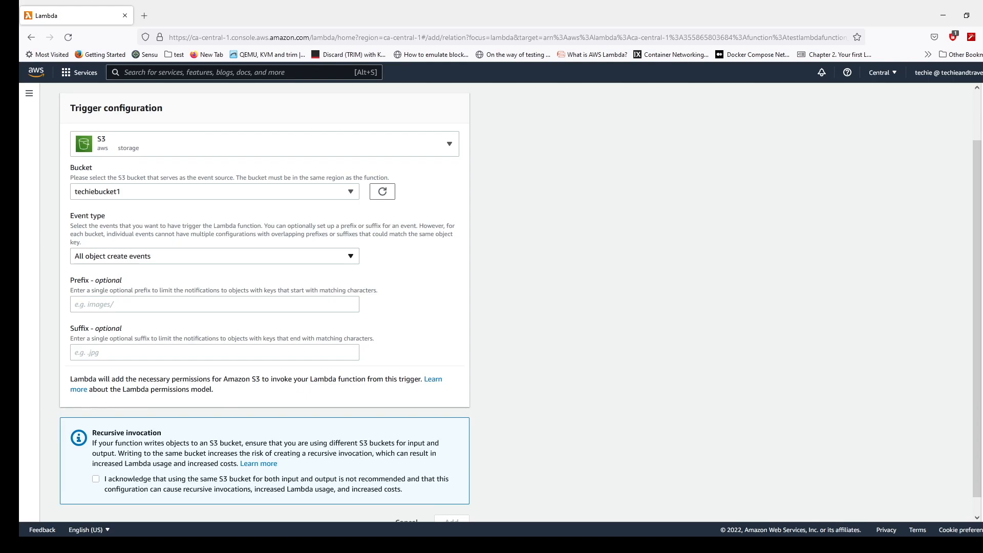
{"action": "left_click", "coordinate": [214, 256]}
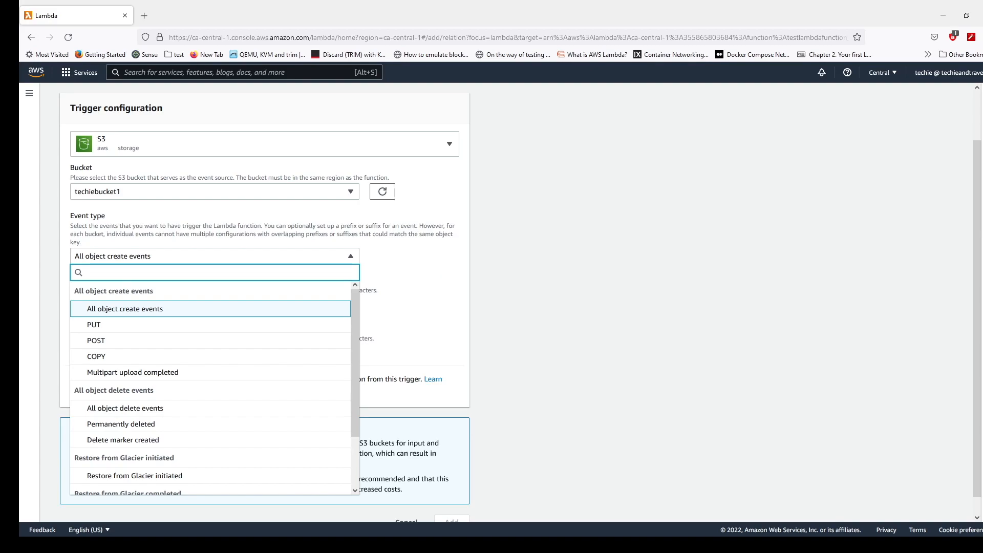
{"action": "key", "text": "Escape"}
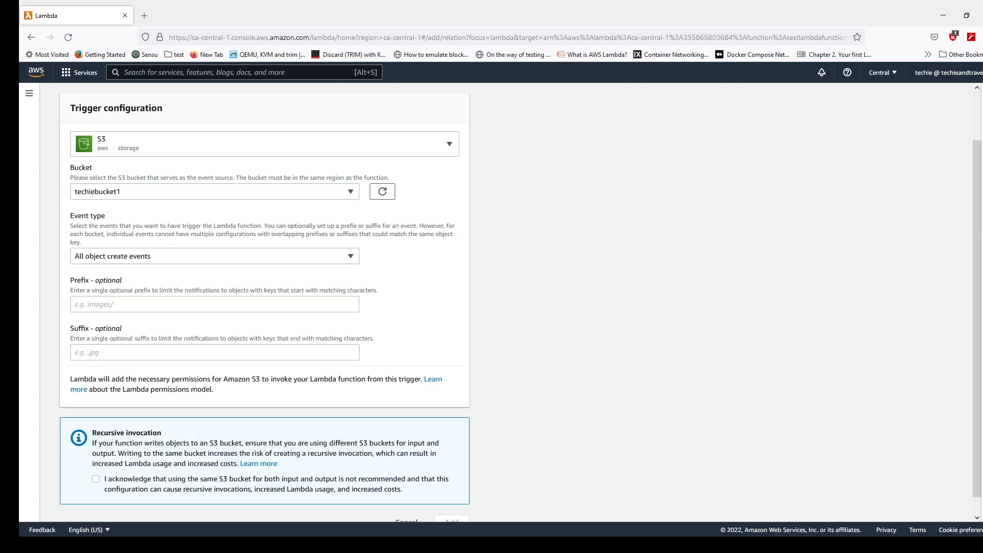
{"action": "scroll", "coordinate": [520, 303], "scroll_direction": "down", "scroll_amount": 1}
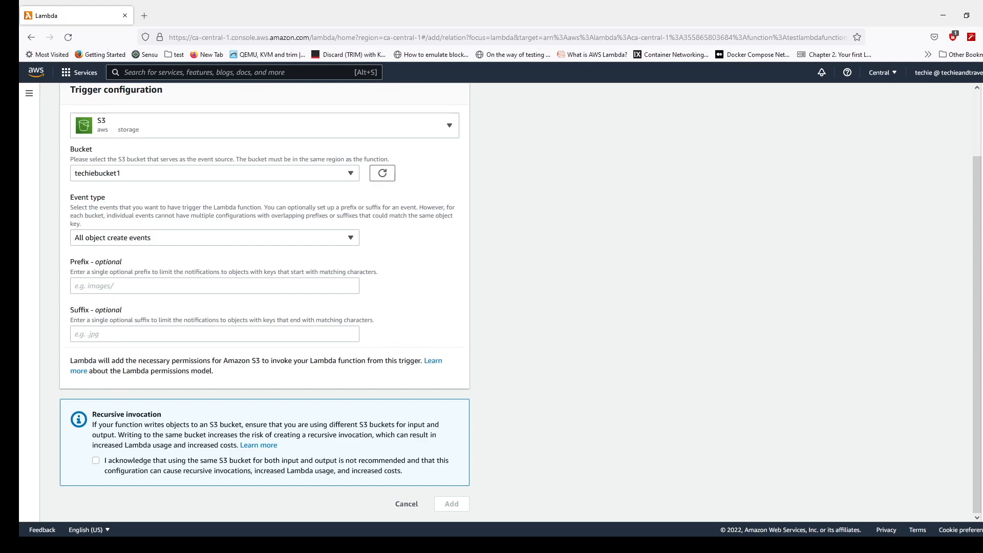
{"action": "left_click", "coordinate": [95, 460]}
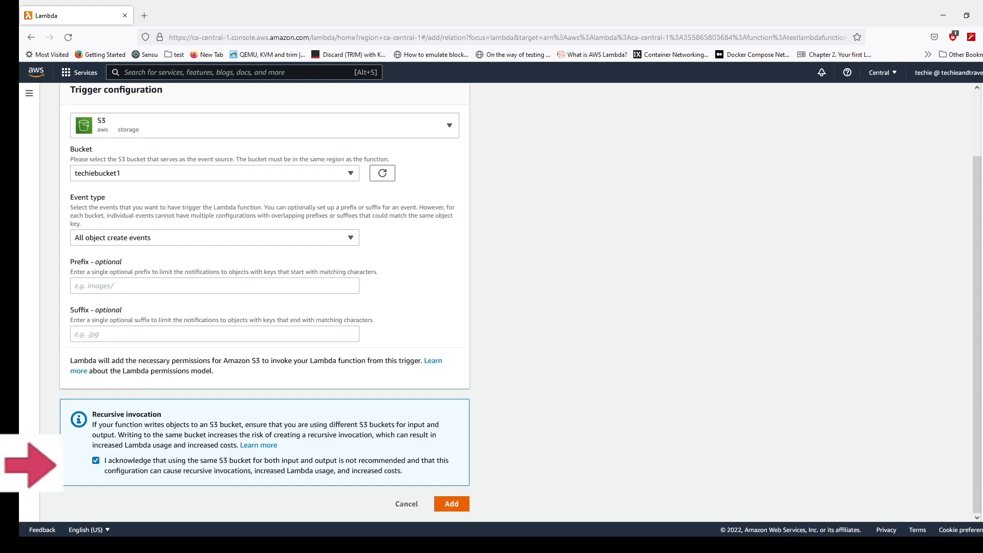
{"action": "left_click", "coordinate": [452, 504]}
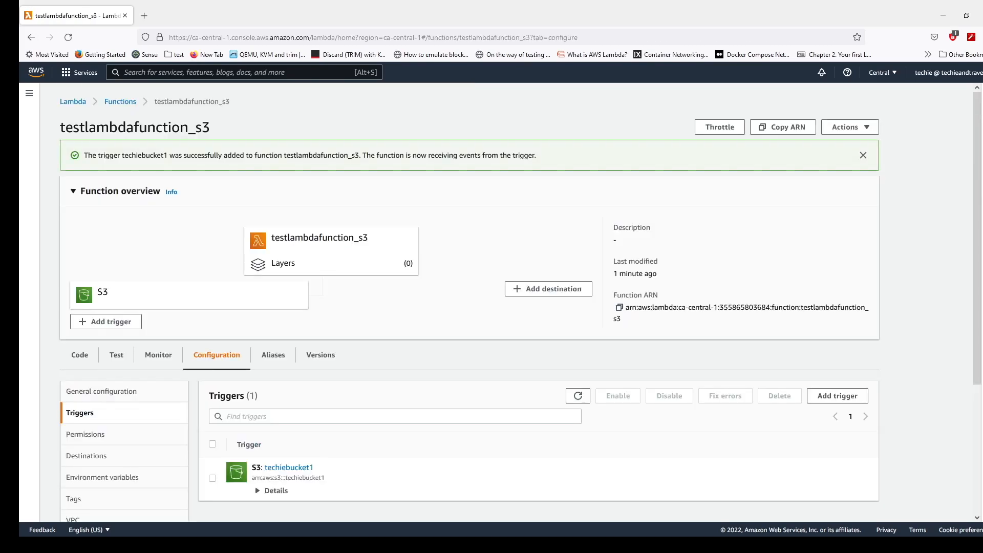
- Expand the details of the techiebucket1 trigger and check its bucket and event type
{"action": "scroll", "coordinate": [492, 302], "scroll_direction": "down", "scroll_amount": 3}
{"action": "left_click", "coordinate": [271, 325]}
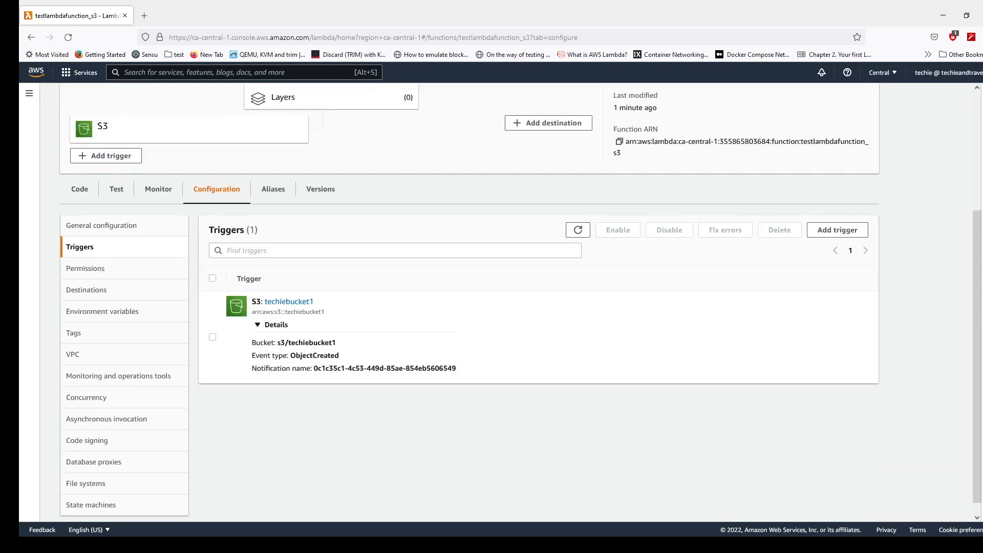
{"action": "left_click_drag", "start_coordinate": [285, 343], "coordinate": [340, 356]}
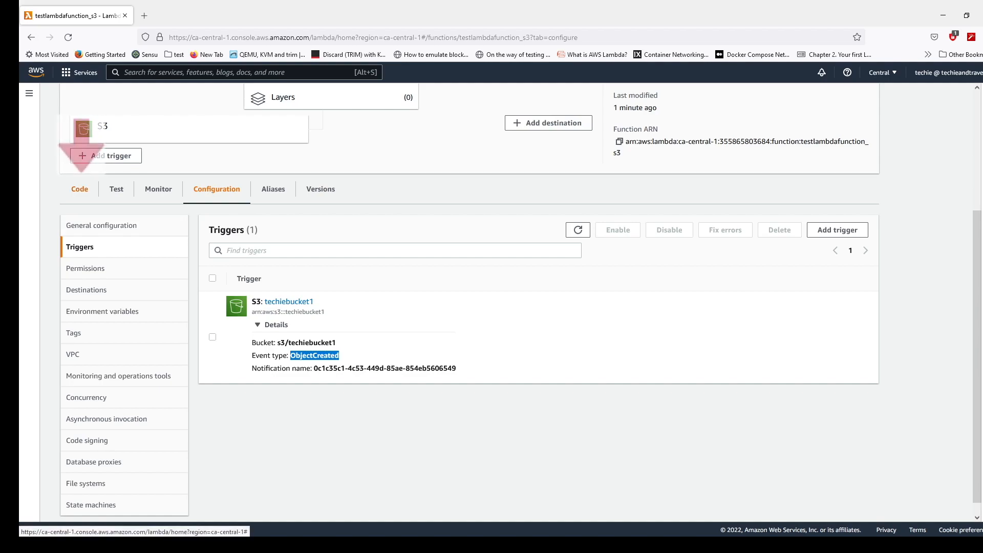
- Return to the function's code source and delete all the default code in lambda_function
{"action": "left_click", "coordinate": [79, 189]}
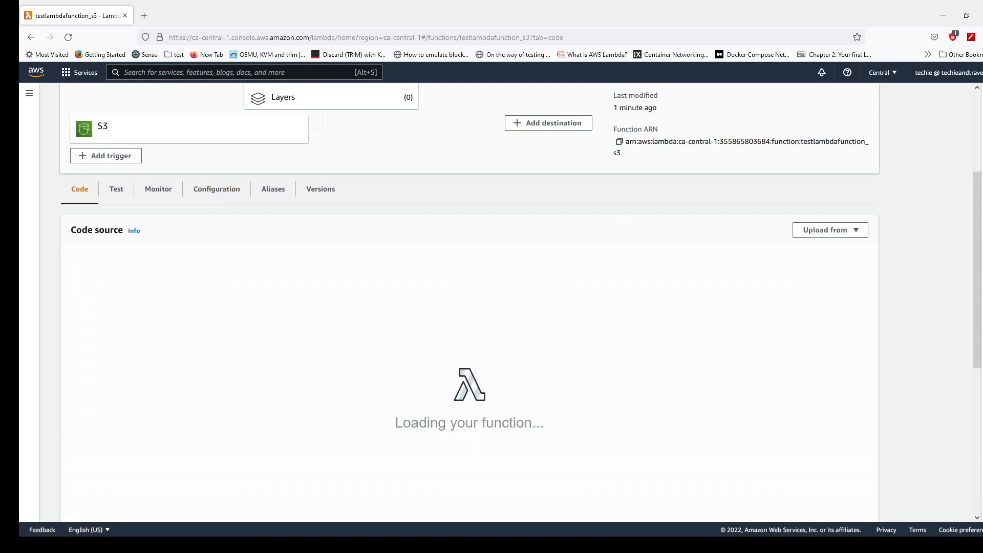
{"action": "key", "text": "ctrl+a"}
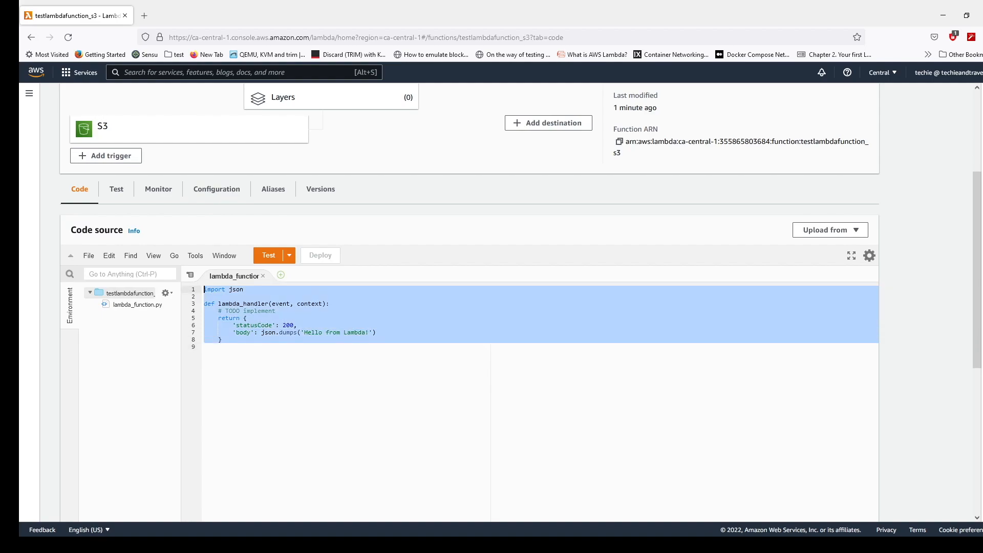
{"action": "key", "text": "BackSpace"}
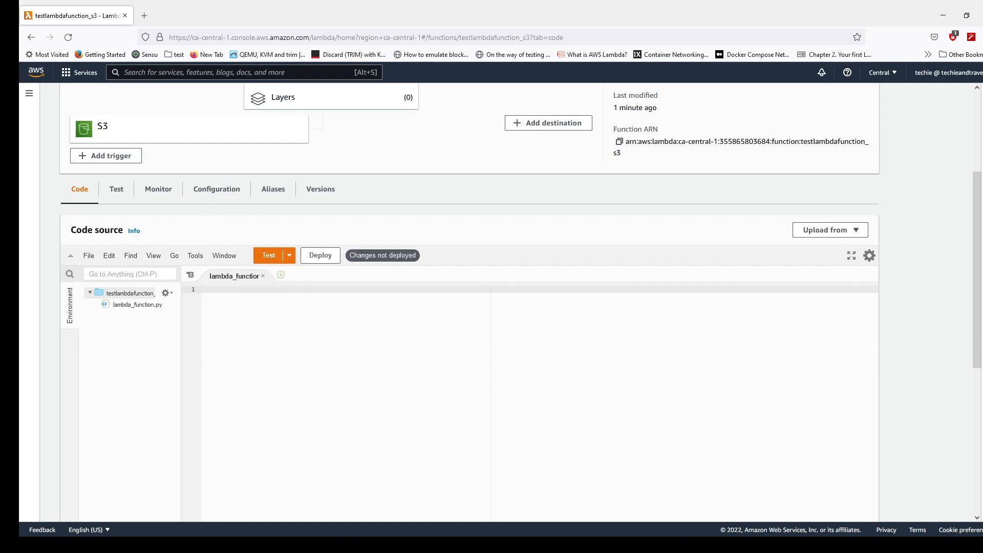
- Open techieandtravel.com in a new browser tab and go to its blog post "AWS Lambda Function to Backup S3 bucket"
{"action": "key", "text": "ctrl+t"}
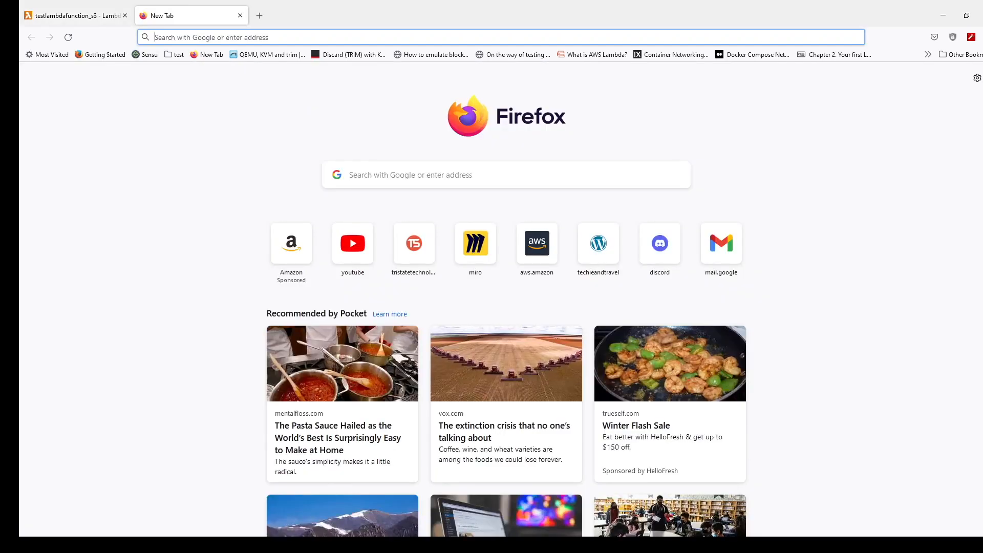
{"action": "type", "text": "tes"}
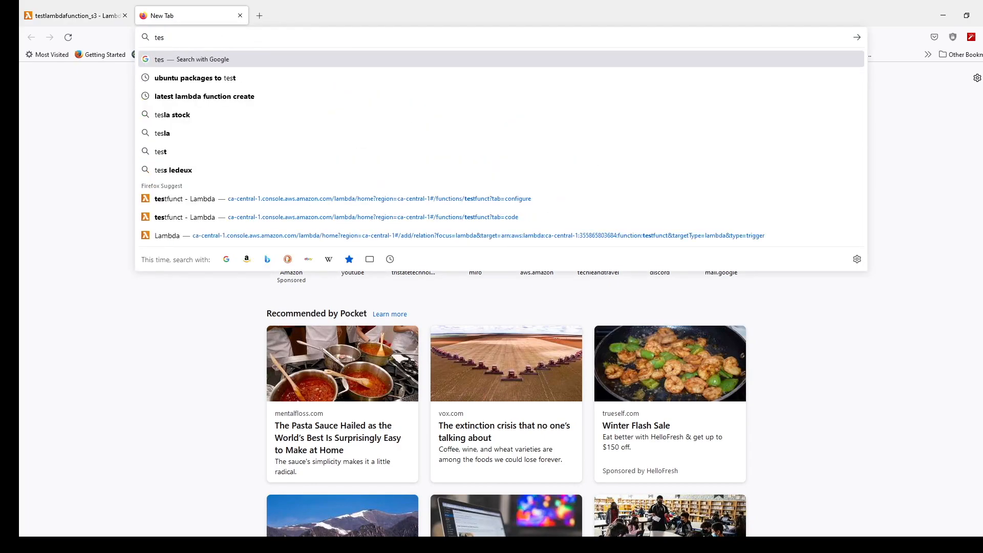
{"action": "key", "text": "BackSpace"}
{"action": "type", "text": "c"}
{"action": "key", "text": "Return"}
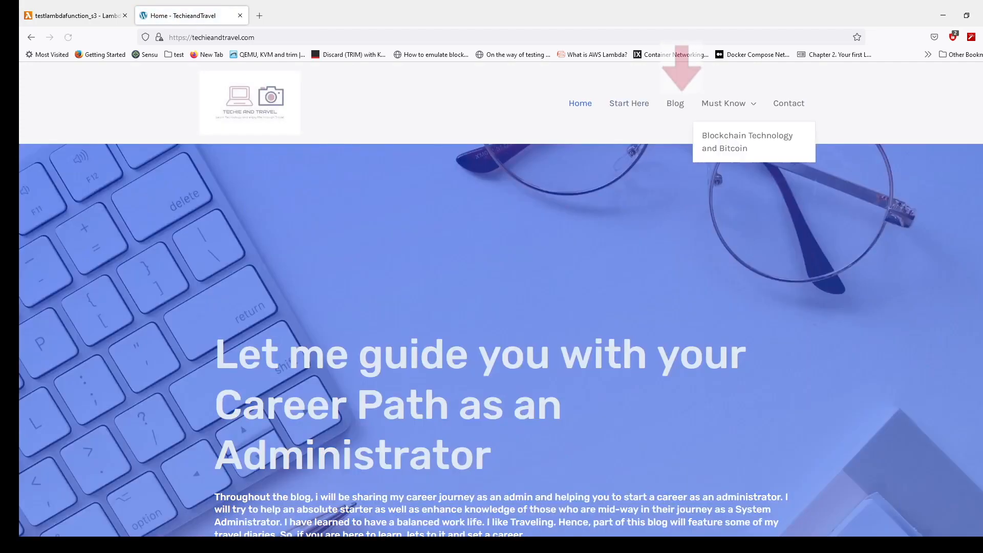
{"action": "left_click", "coordinate": [675, 103]}
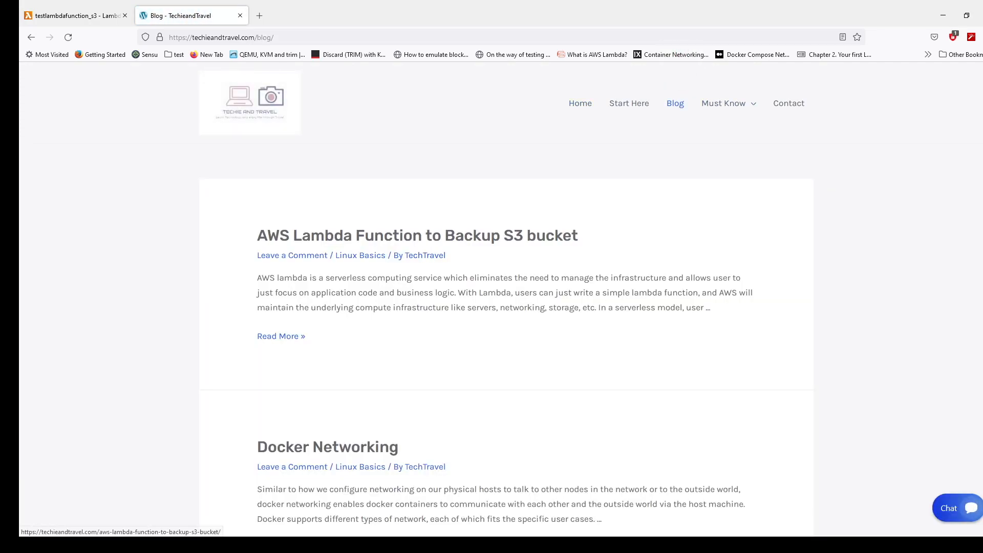
{"action": "left_click", "coordinate": [418, 236]}
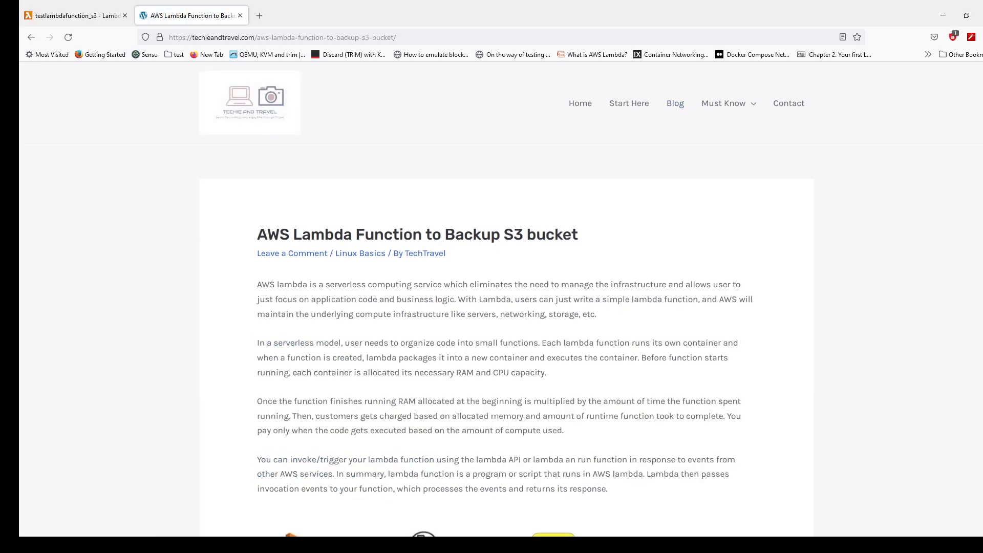
- Copy the post's complete Python code block and paste it into the empty lambda_function file
{"action": "scroll", "coordinate": [506, 299], "scroll_direction": "down", "scroll_amount": 8}
{"action": "scroll", "coordinate": [506, 299], "scroll_direction": "down", "scroll_amount": 7}
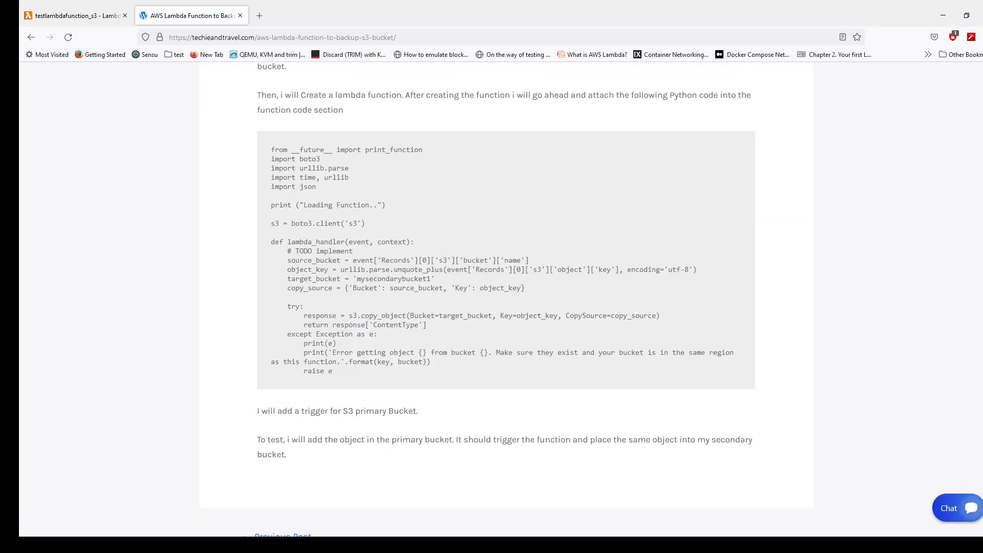
{"action": "left_click_drag", "start_coordinate": [333, 370], "coordinate": [271, 149]}
{"action": "key", "text": "ctrl+c"}
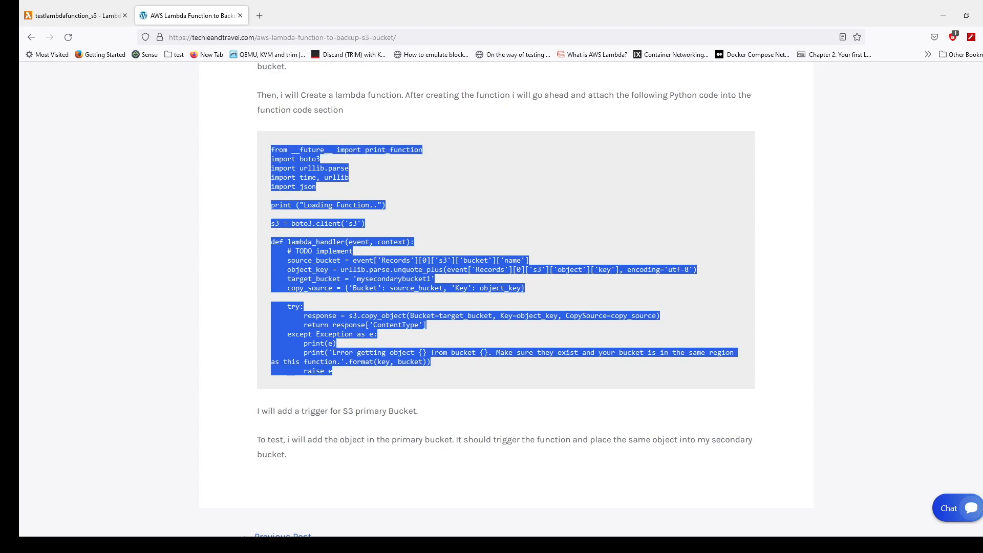
{"action": "left_click", "coordinate": [77, 16]}
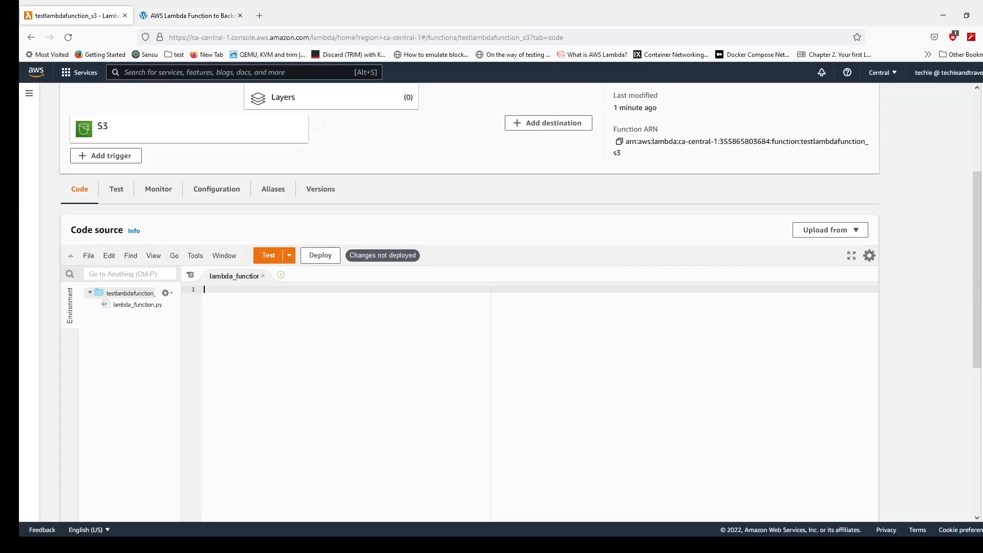
{"action": "key", "text": "ctrl+v"}
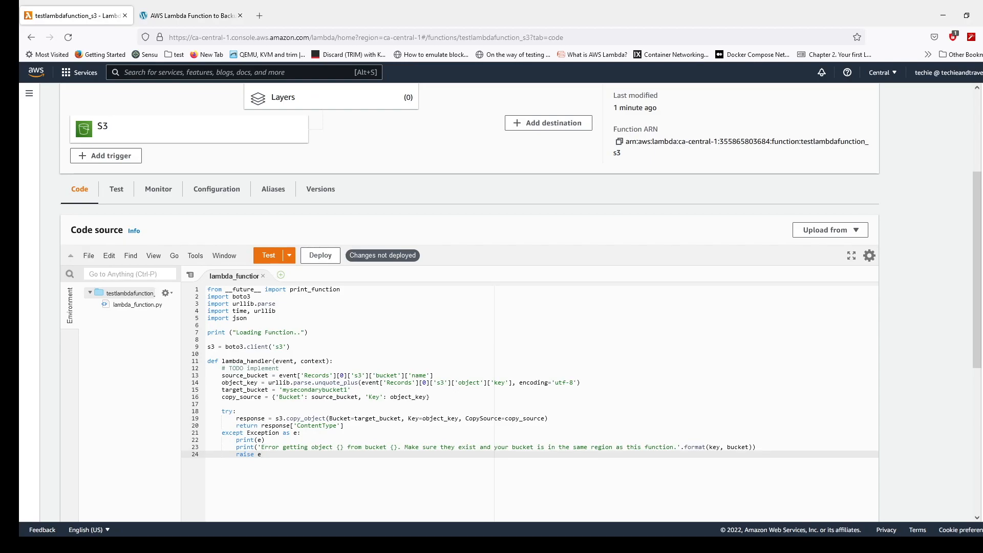
- Check the source_bucket and target_bucket lines of the pasted code and deploy the function
{"action": "left_click_drag", "start_coordinate": [221, 376], "coordinate": [268, 390]}
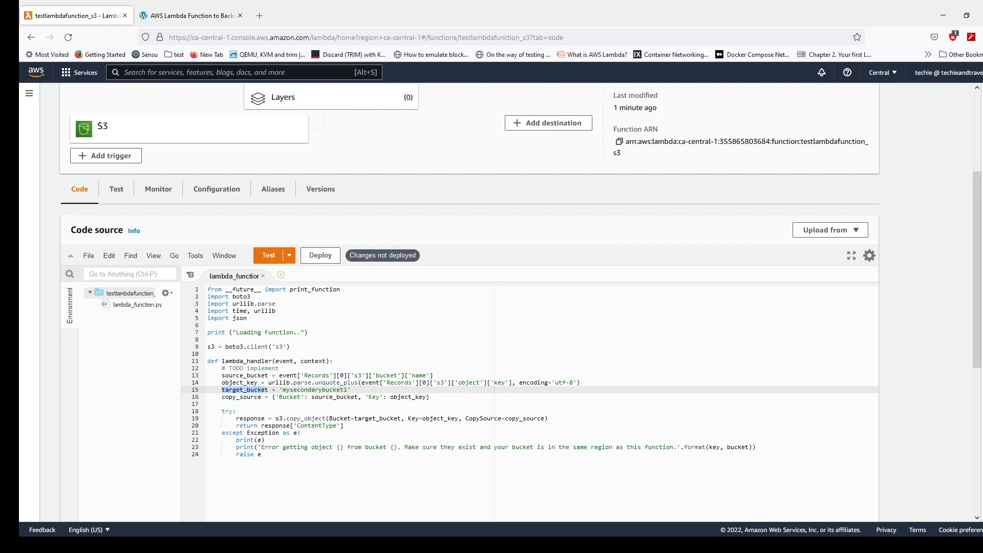
{"action": "scroll", "coordinate": [265, 390], "scroll_direction": "down", "scroll_amount": 3}
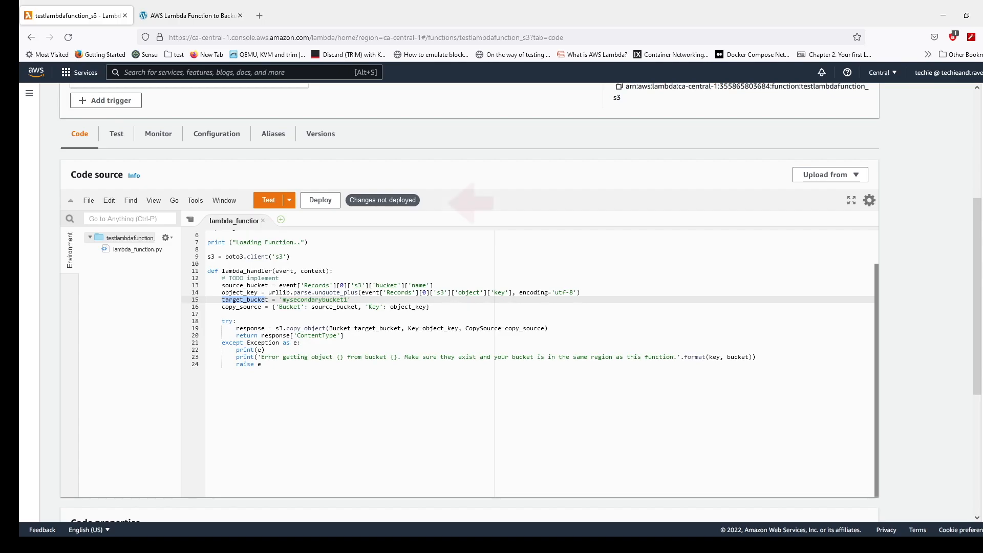
{"action": "left_click", "coordinate": [320, 200]}
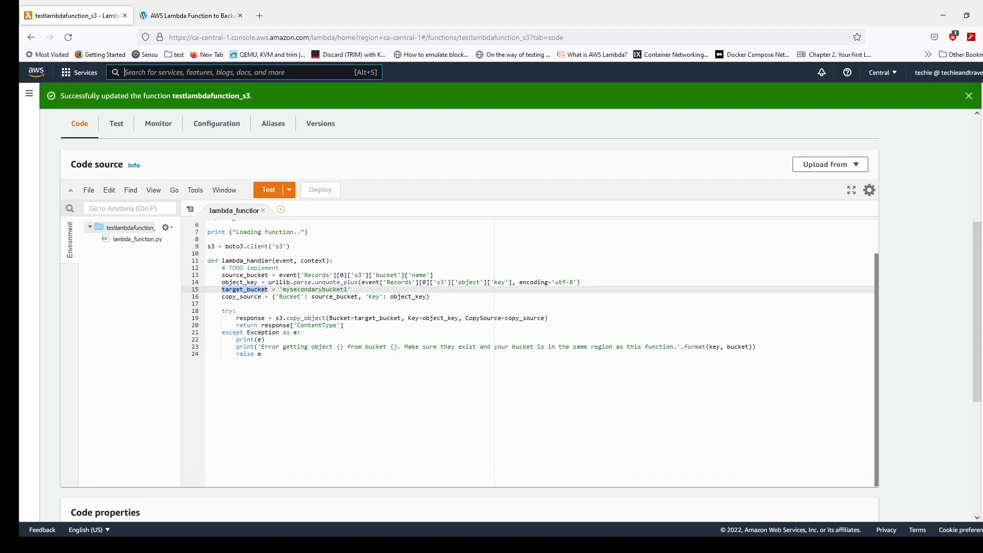
- Search the AWS services for S3 and open its bucket list
{"action": "left_click", "coordinate": [124, 72]}
{"action": "type", "text": "s3"}
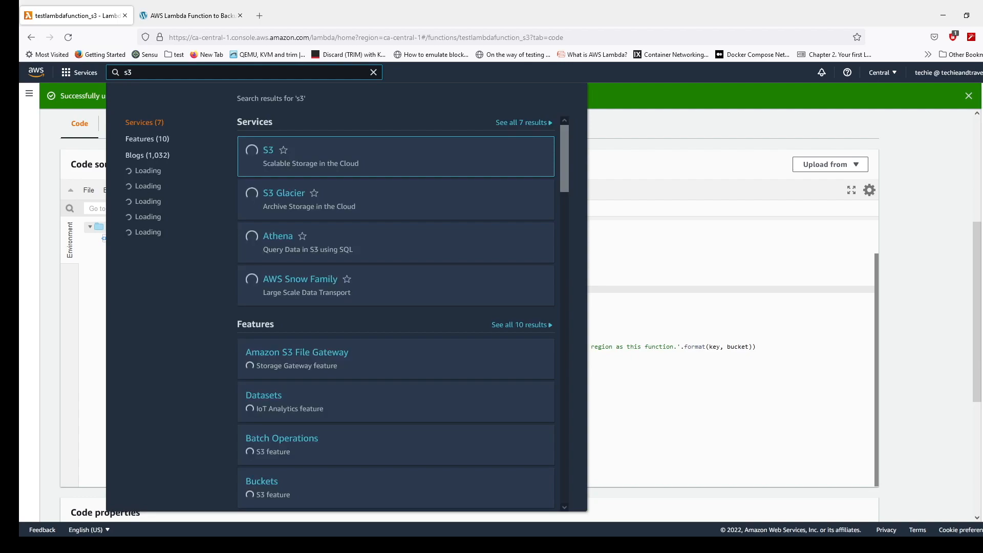
{"action": "left_click", "coordinate": [269, 150]}
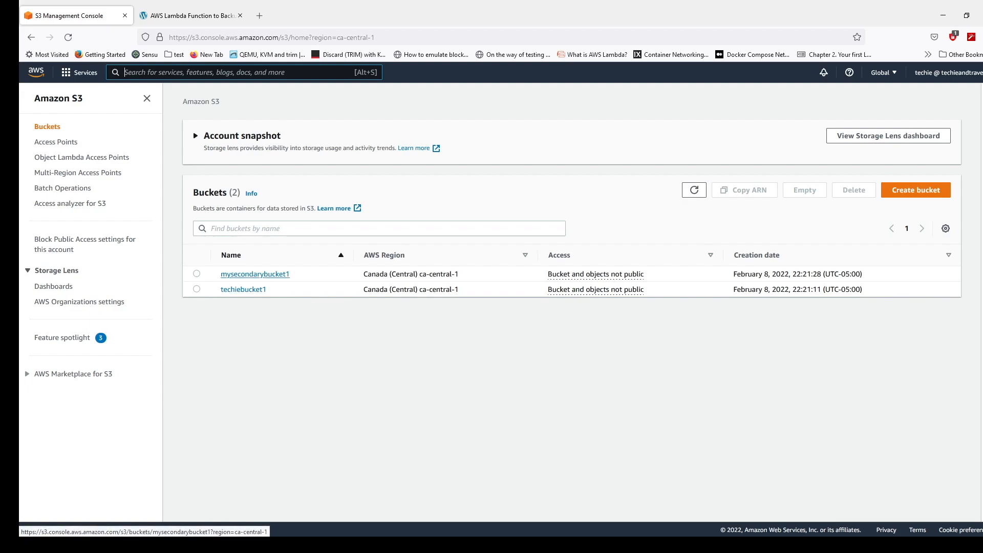
- Check the objects in mysecondarybucket1, and then those in techiebucket1
{"action": "left_click", "coordinate": [255, 274]}
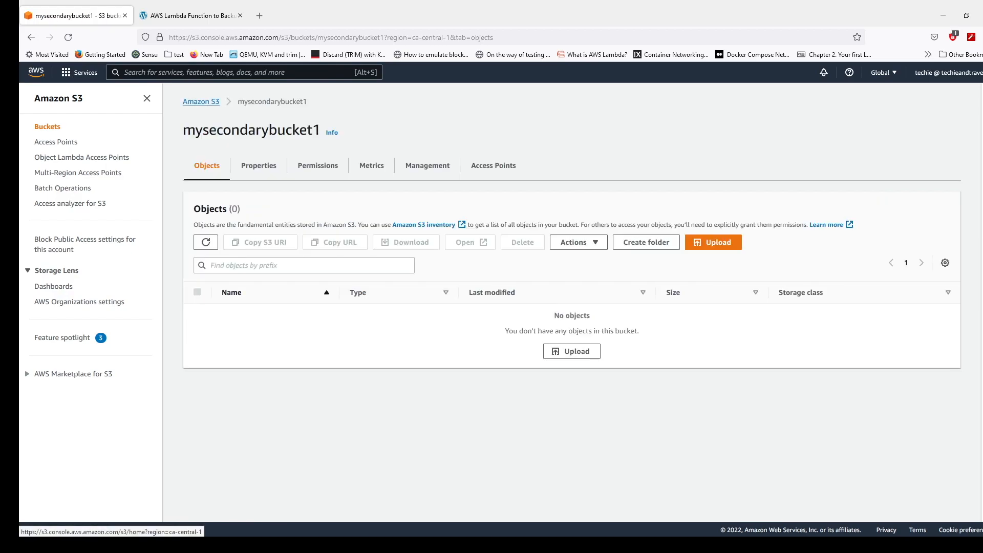
{"action": "left_click", "coordinate": [47, 127]}
{"action": "left_click", "coordinate": [242, 294]}
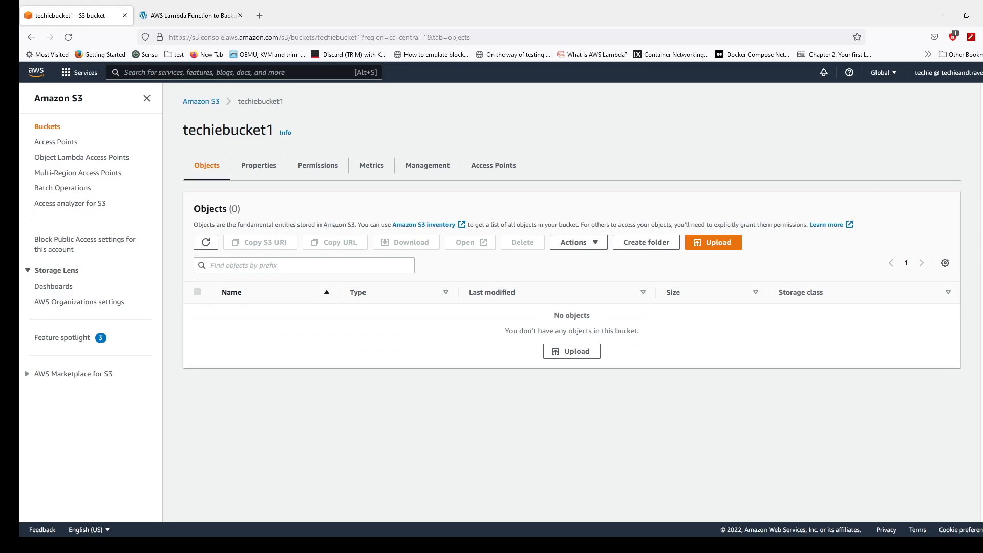
- Upload the file build.JPG to techiebucket1
{"action": "left_click", "coordinate": [713, 242]}
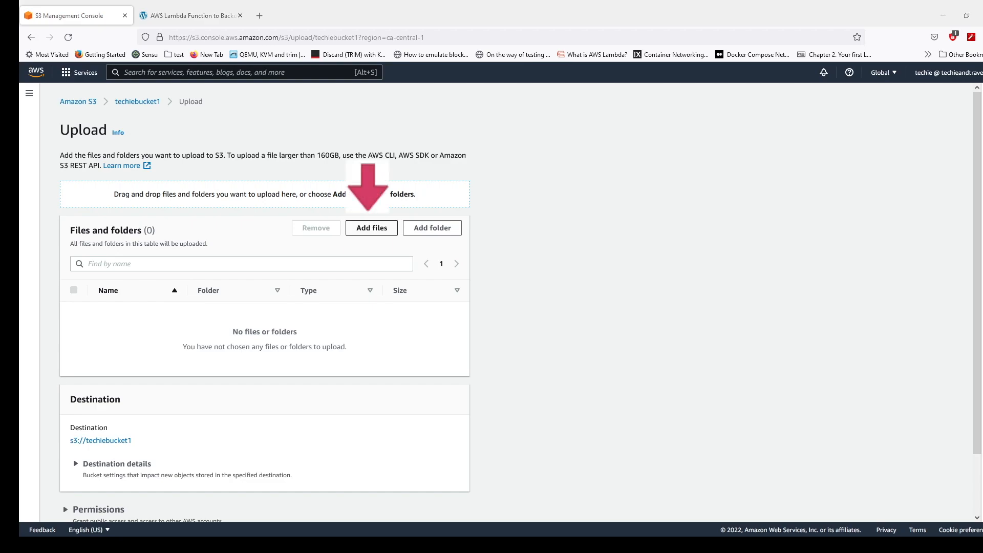
{"action": "key", "text": "Return"}
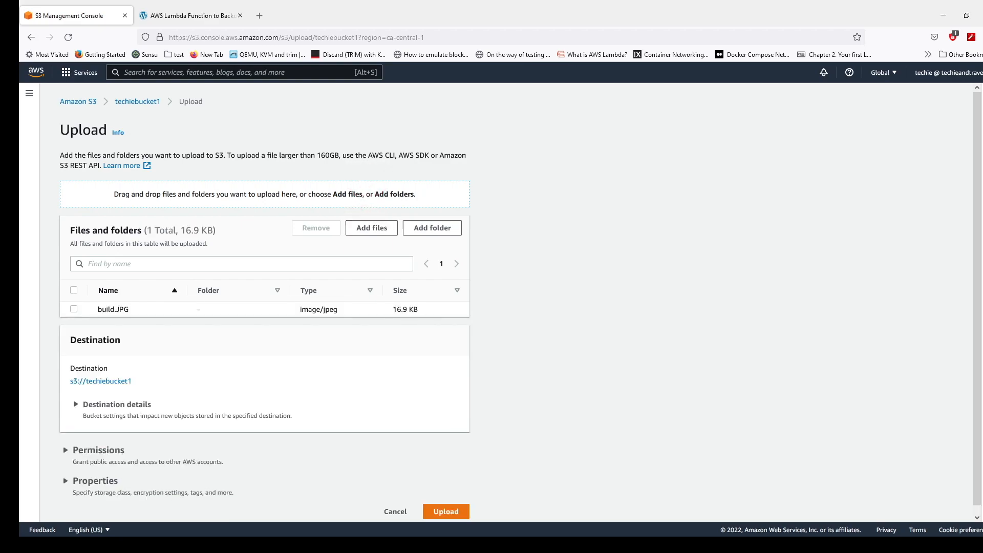
{"action": "scroll", "coordinate": [501, 302], "scroll_direction": "down", "scroll_amount": 1}
{"action": "left_click", "coordinate": [446, 504]}
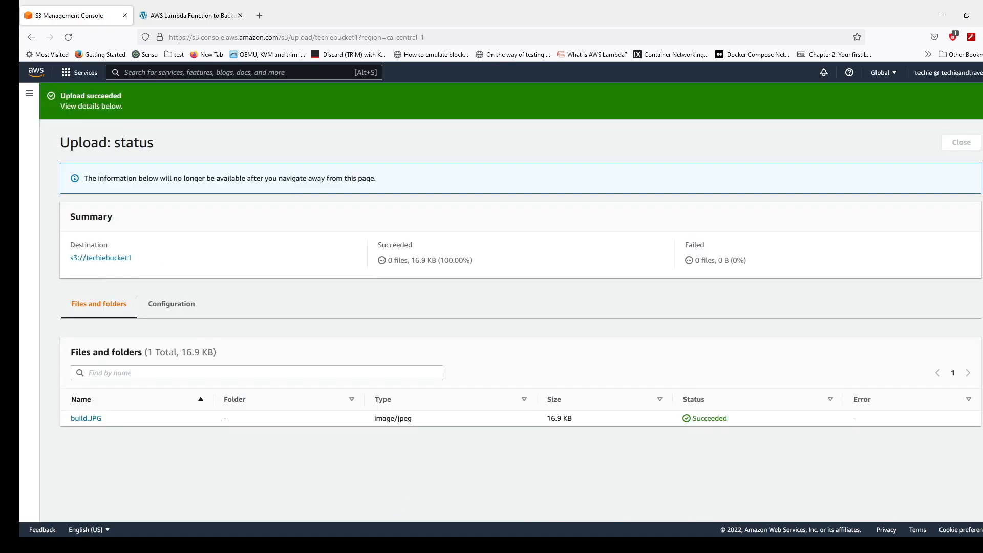
- Check the objects in mysecondarybucket1 for the copied build.JPG, and return to the object list of techiebucket1
{"action": "left_click", "coordinate": [29, 94]}
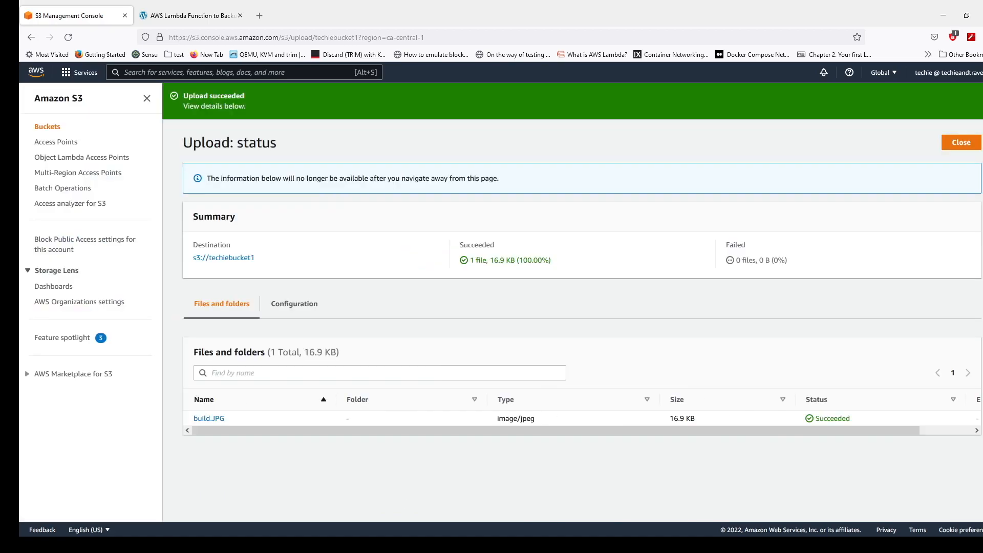
{"action": "left_click", "coordinate": [47, 127]}
{"action": "left_click", "coordinate": [255, 273]}
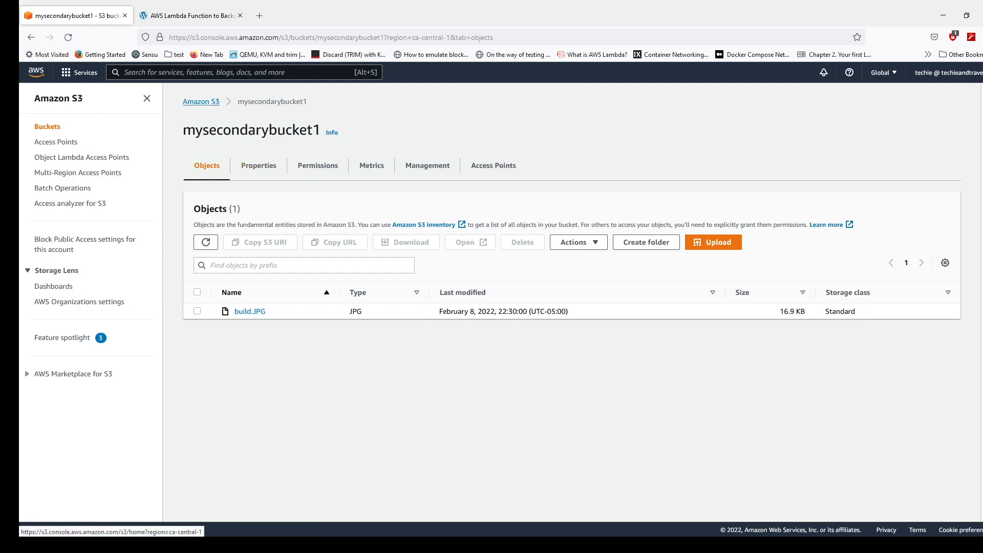
{"action": "left_click", "coordinate": [201, 101]}
{"action": "left_click", "coordinate": [243, 289]}
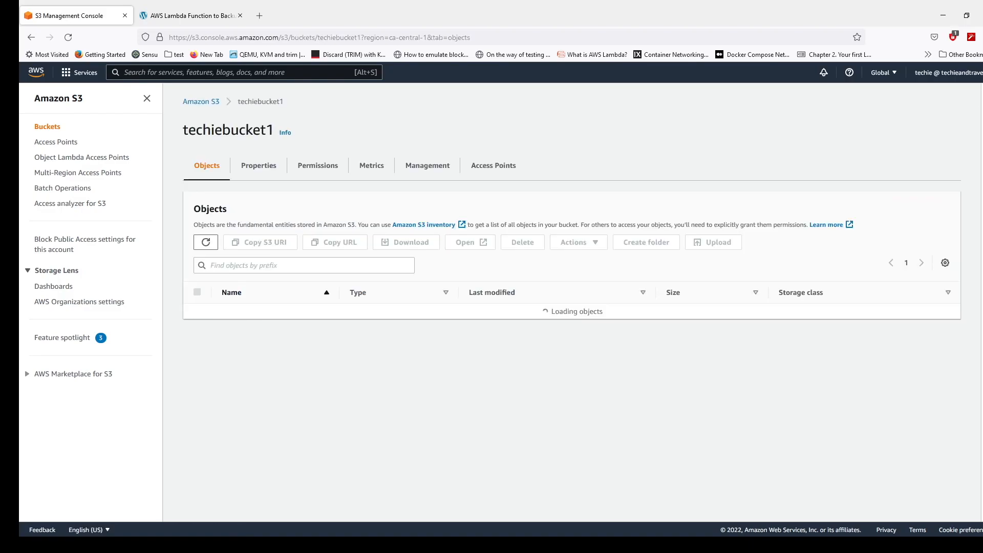